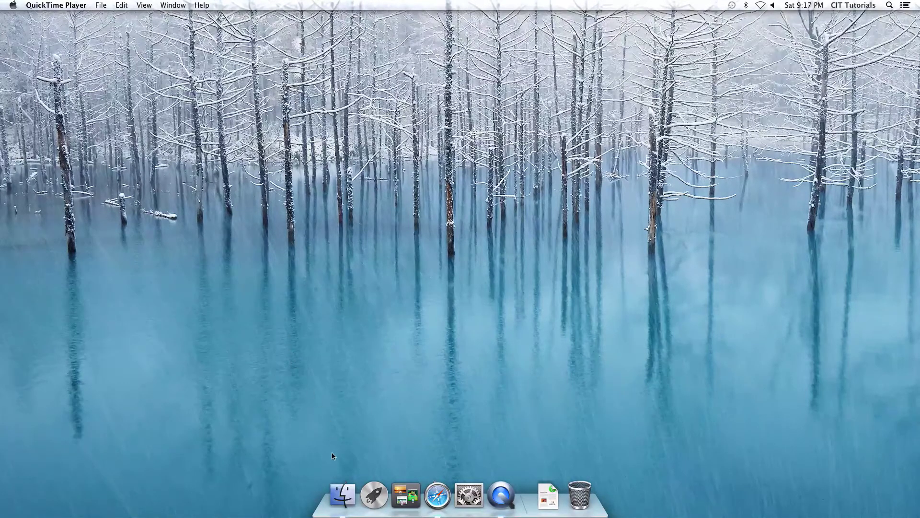
Open a Finder window and position it in the upper middle of the desktop.
{"action": "left_click", "coordinate": [342, 495]}
{"action": "left_click_drag", "start_coordinate": [338, 118], "coordinate": [317, 77]}
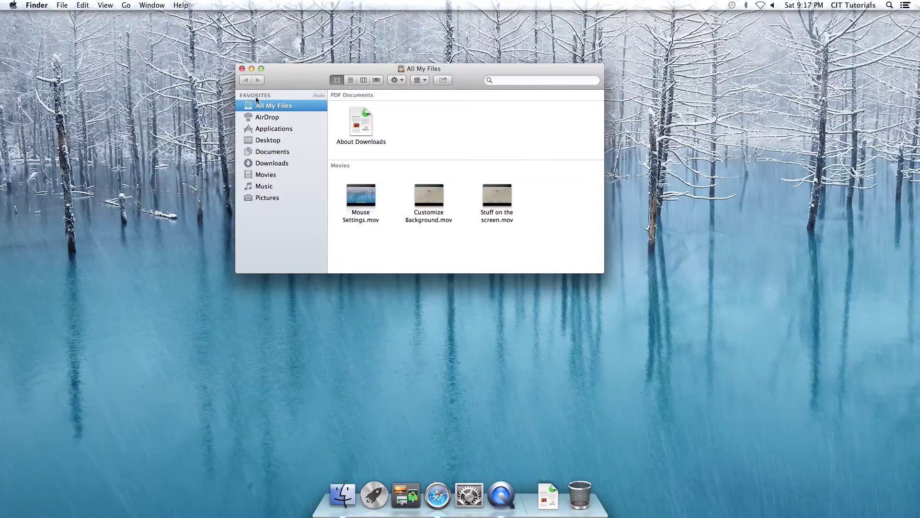
{"action": "left_click_drag", "start_coordinate": [285, 73], "coordinate": [285, 103]}
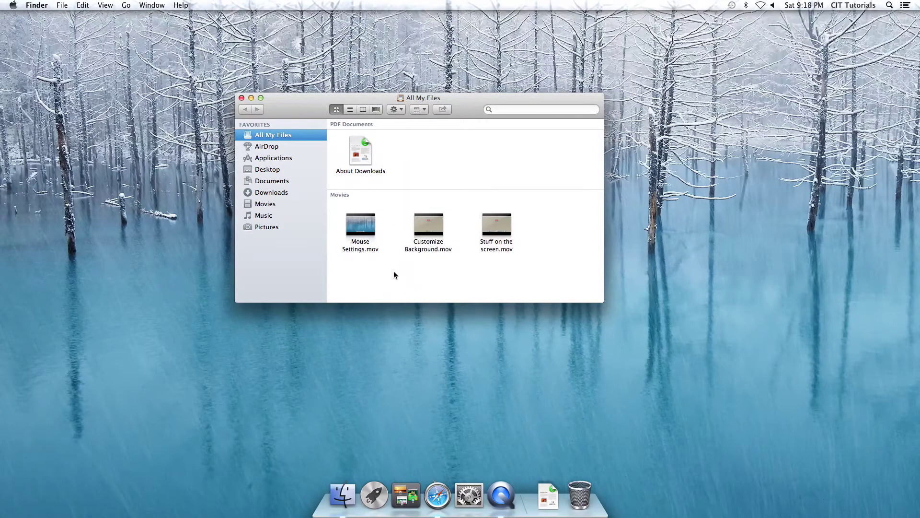
Look through the Applications and AirDrop locations in the sidebar, then return to All My Files.
{"action": "left_click", "coordinate": [273, 159]}
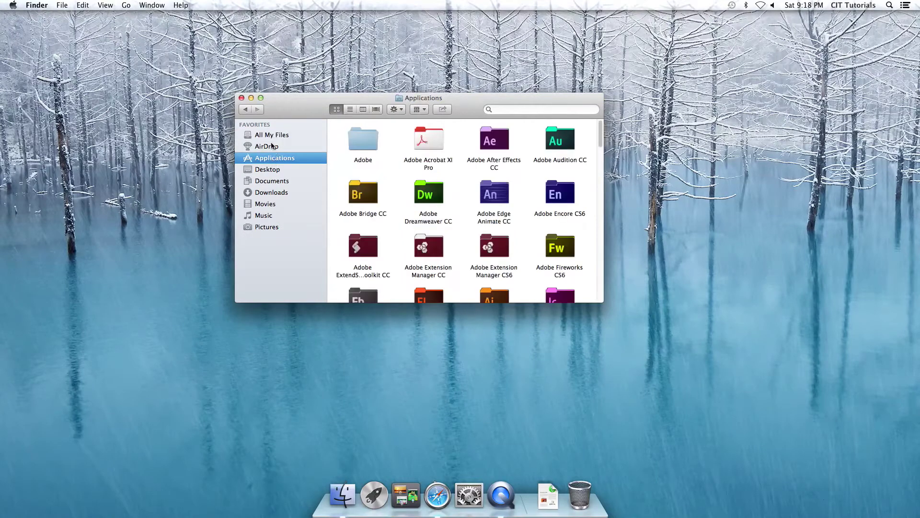
{"action": "left_click", "coordinate": [272, 146]}
{"action": "left_click", "coordinate": [272, 136]}
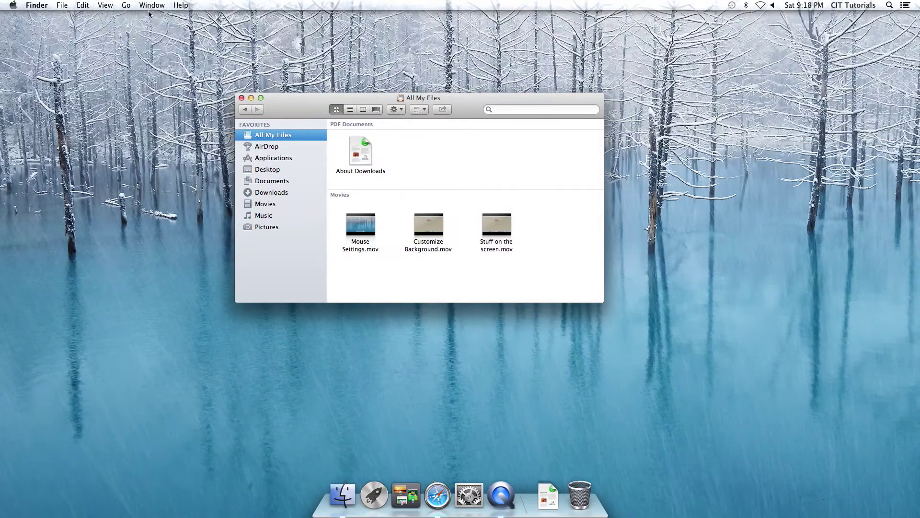
Show the status bar in the Finder window and display the Applications folder.
{"action": "left_click", "coordinate": [105, 6]}
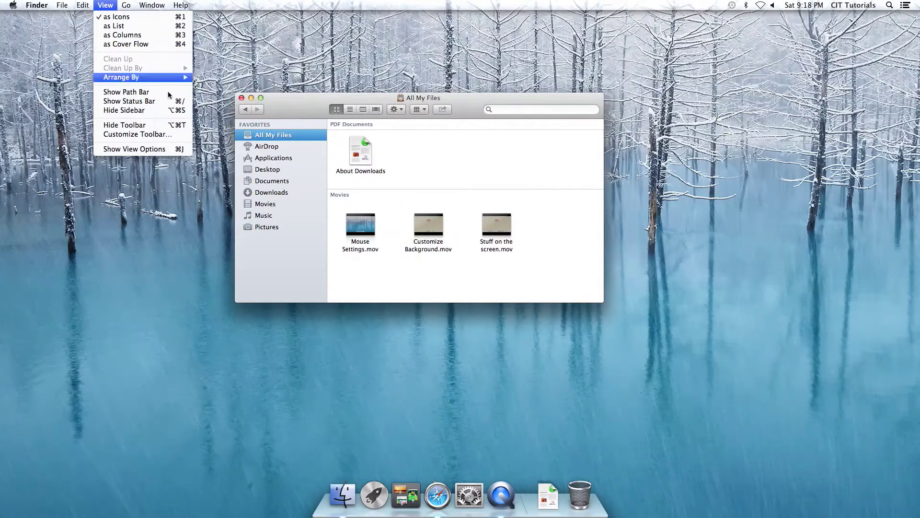
{"action": "left_click", "coordinate": [199, 59]}
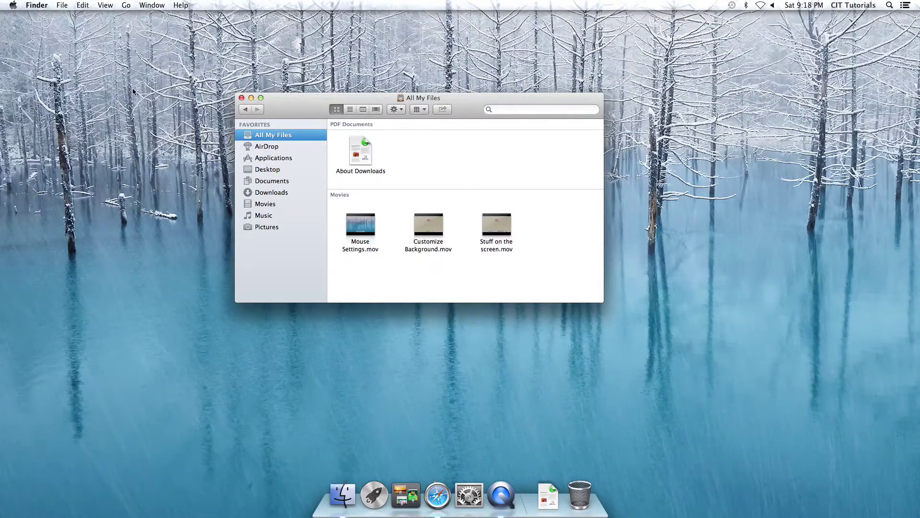
{"action": "left_click", "coordinate": [106, 5]}
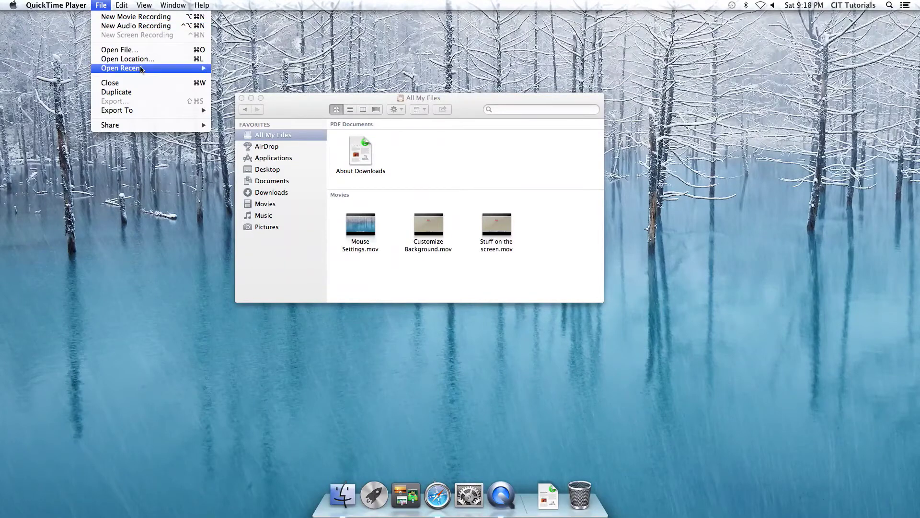
{"action": "mouse_move", "coordinate": [144, 5]}
{"action": "left_click", "coordinate": [292, 109]}
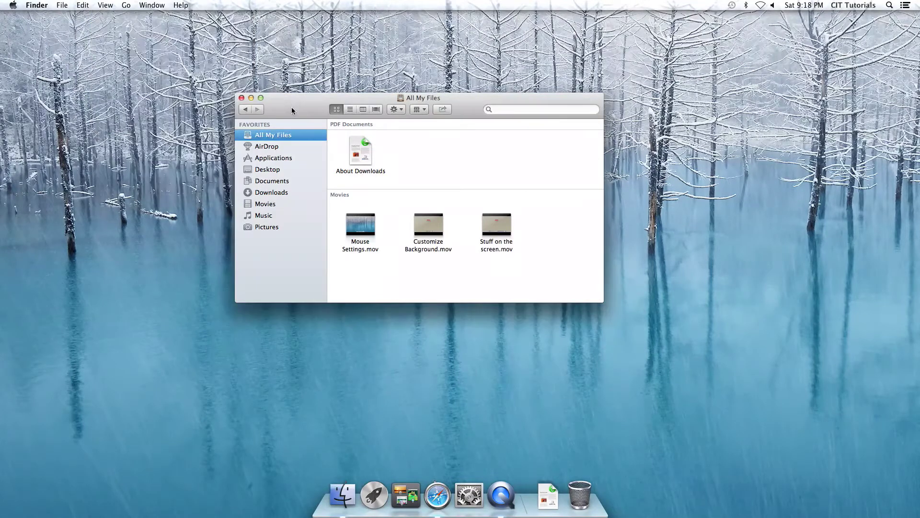
{"action": "left_click", "coordinate": [113, 6]}
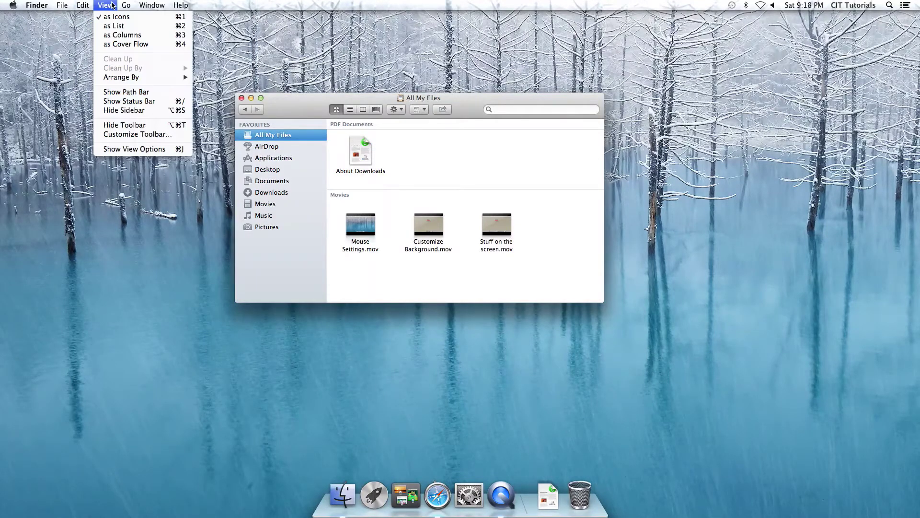
{"action": "left_click", "coordinate": [123, 105]}
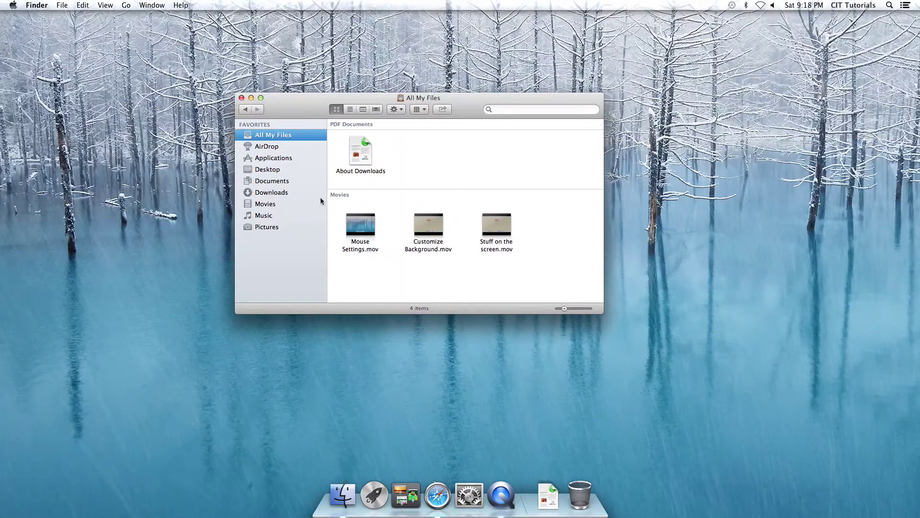
{"action": "left_click", "coordinate": [258, 158]}
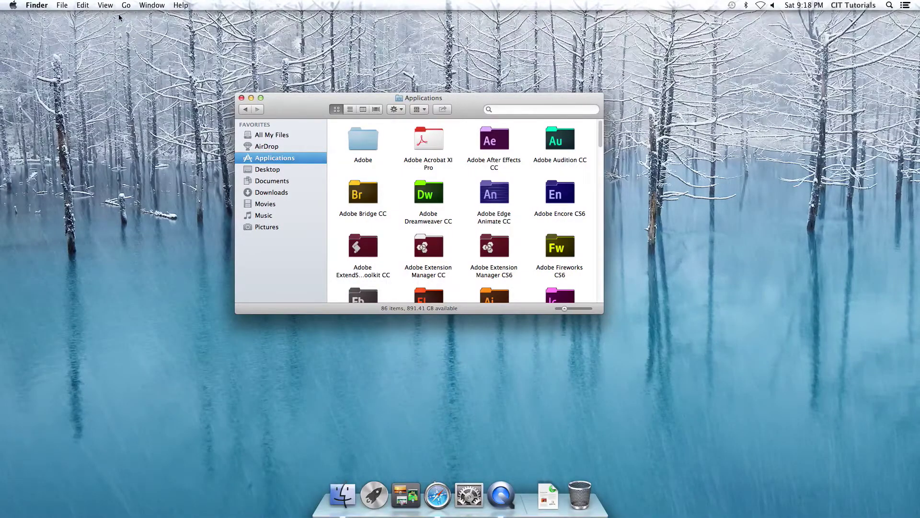
Open the Finder preferences, move them over the Finder window, and show hard disks on the desktop.
{"action": "left_click", "coordinate": [50, 5]}
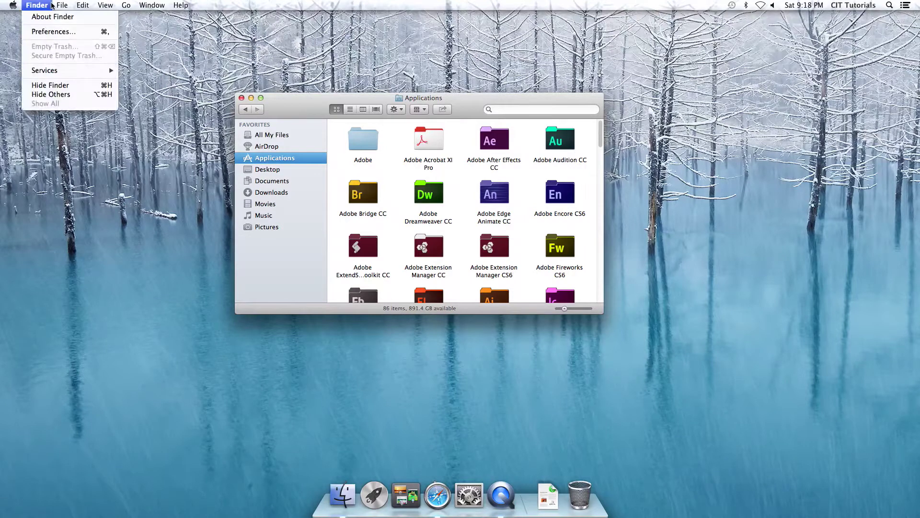
{"action": "left_click", "coordinate": [53, 33]}
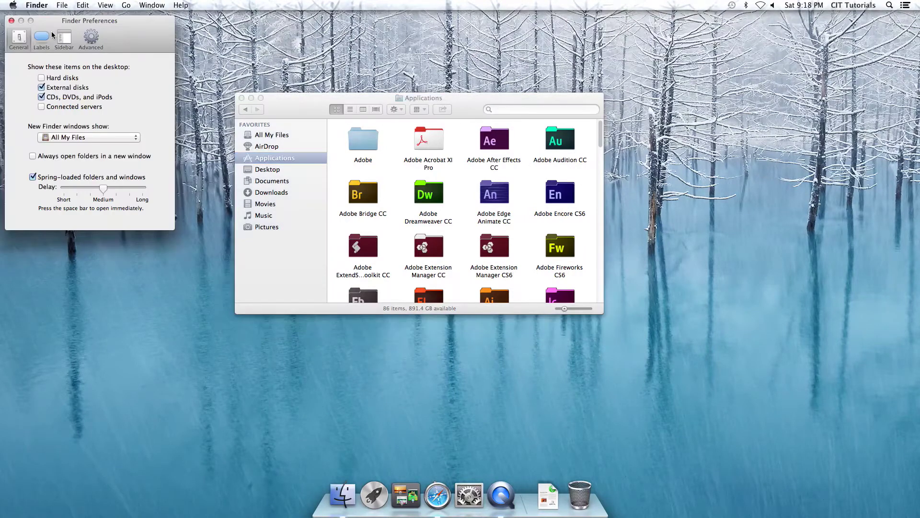
{"action": "left_click_drag", "start_coordinate": [125, 35], "coordinate": [474, 106]}
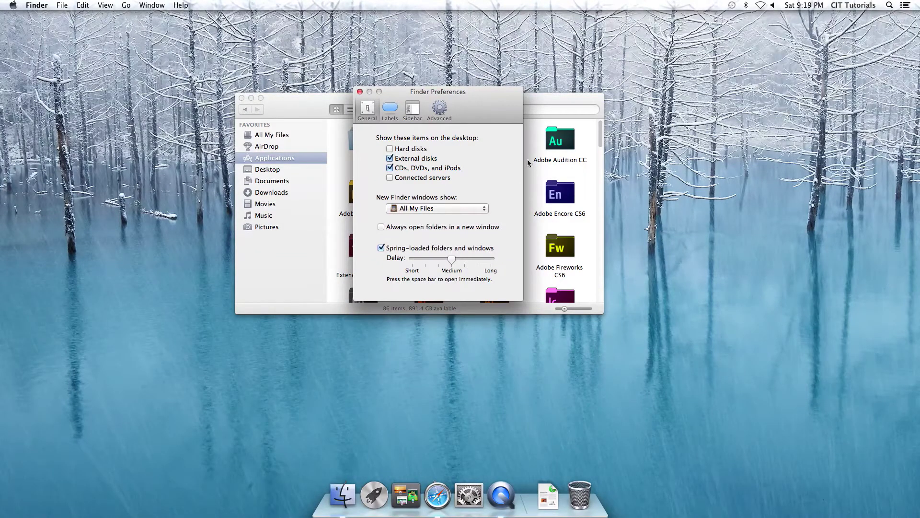
{"action": "left_click", "coordinate": [391, 150]}
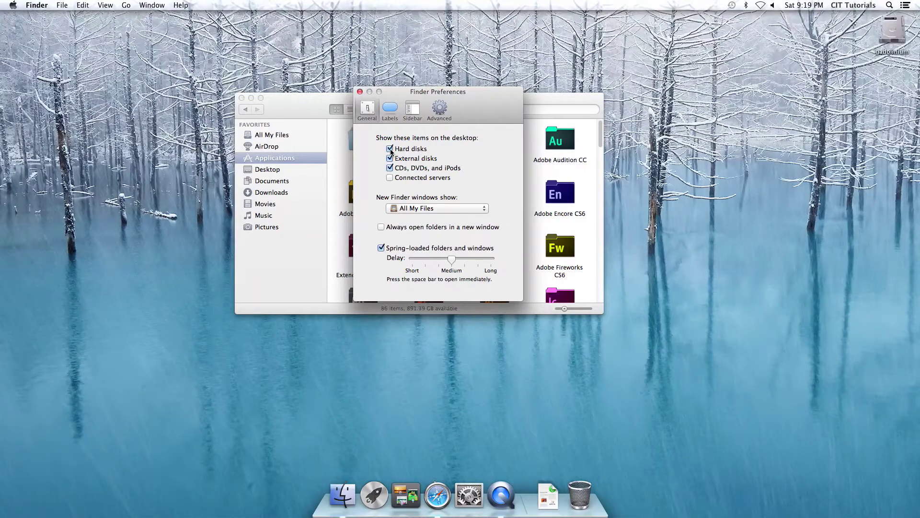
View the hard disk's contents from its desktop icon, and also show connected servers on the desktop.
{"action": "double_click", "coordinate": [896, 39]}
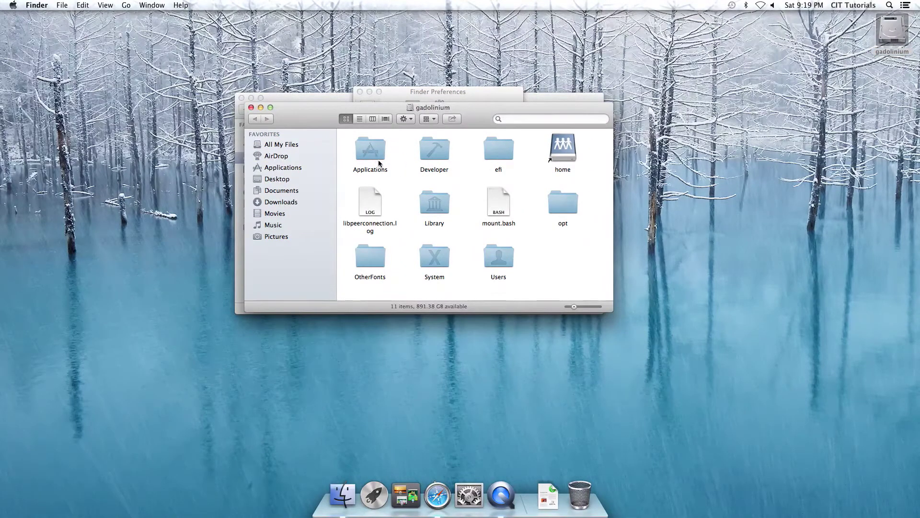
{"action": "left_click", "coordinate": [251, 107]}
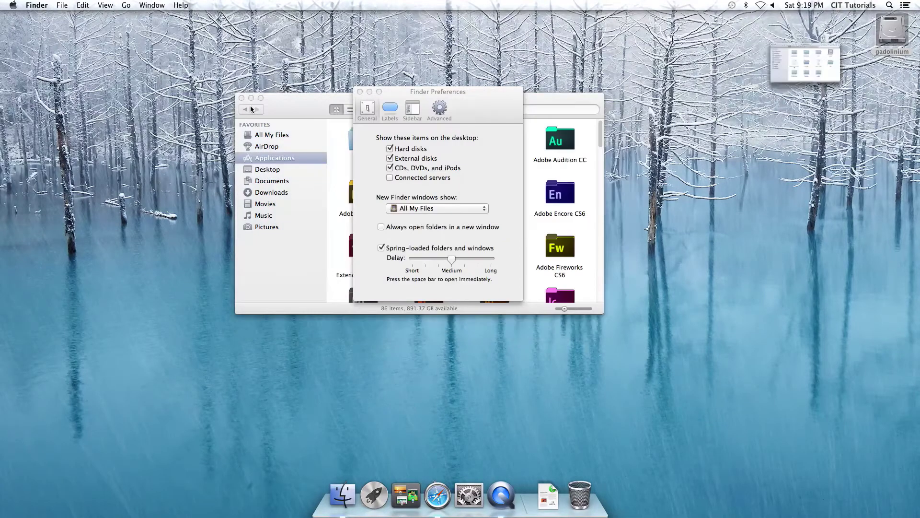
{"action": "left_click", "coordinate": [390, 179]}
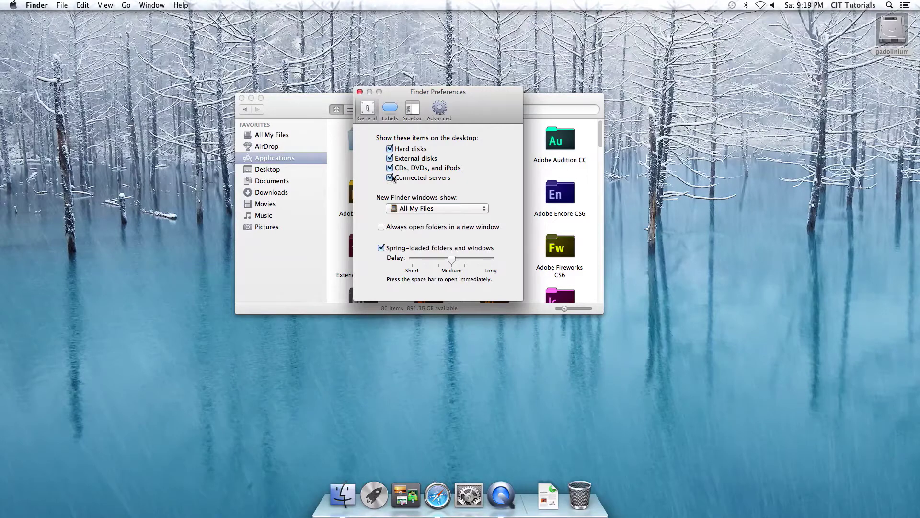
Move the Finder preferences beside the Finder window and display All My Files there.
{"action": "left_click_drag", "start_coordinate": [475, 102], "coordinate": [465, 140]}
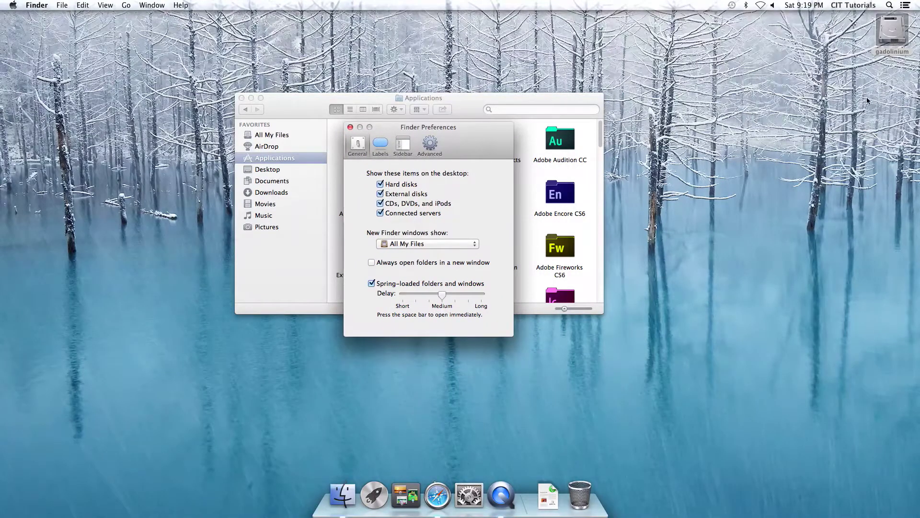
{"action": "left_click_drag", "start_coordinate": [462, 129], "coordinate": [729, 96]}
{"action": "left_click", "coordinate": [282, 136]}
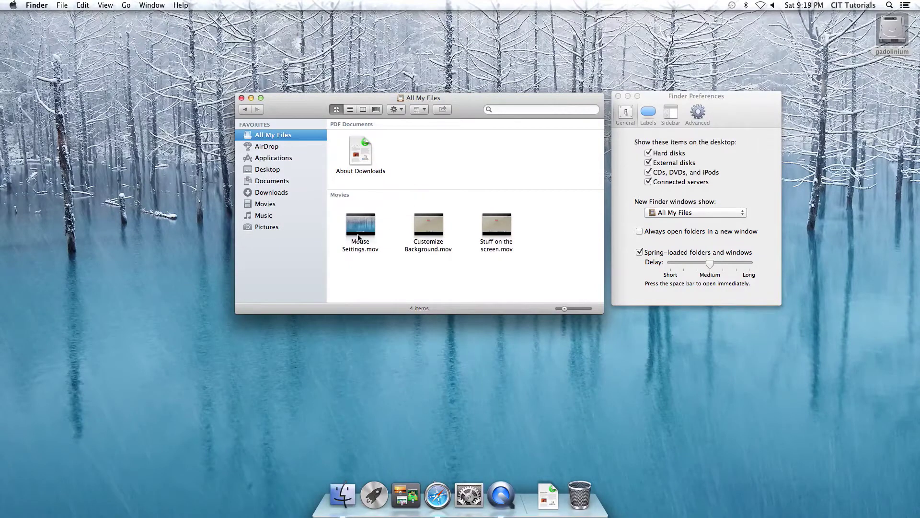
{"action": "left_click_drag", "start_coordinate": [514, 262], "coordinate": [334, 215]}
{"action": "left_click", "coordinate": [439, 261]}
Set new Finder windows to show the tuts home folder.
{"action": "left_click", "coordinate": [726, 172]}
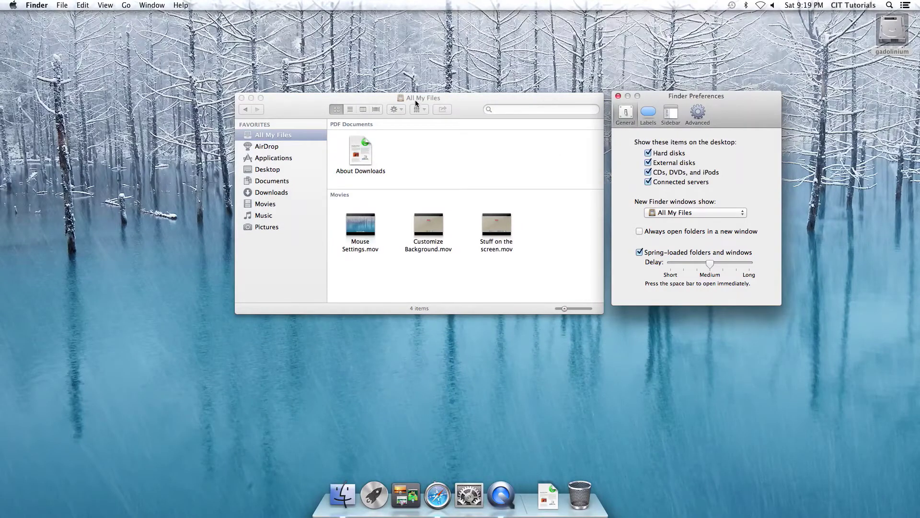
{"action": "left_click", "coordinate": [679, 214]}
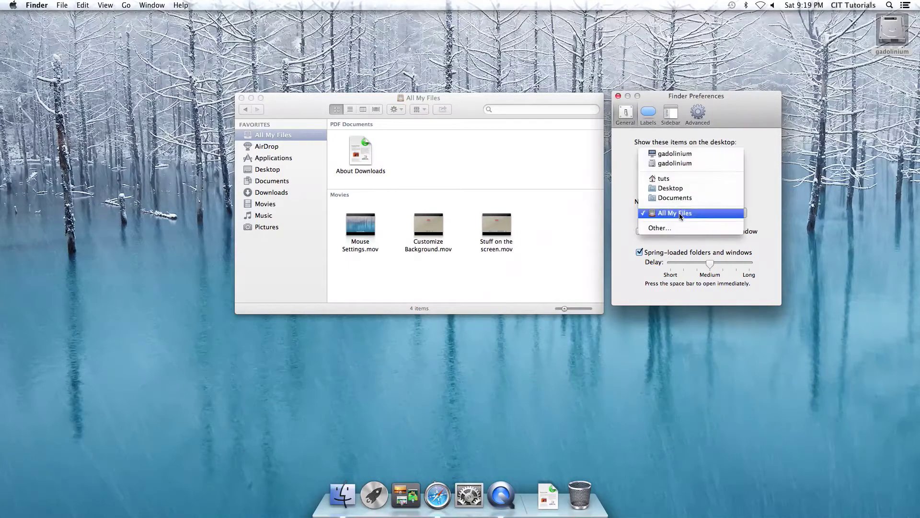
{"action": "left_click", "coordinate": [664, 179]}
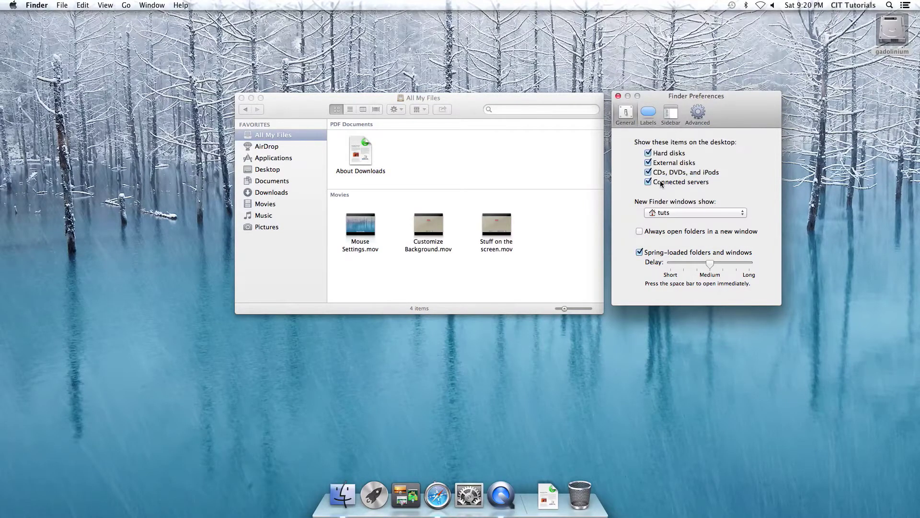
Close the Finder window and open a new one, placing it beside the preferences.
{"action": "left_click", "coordinate": [242, 98]}
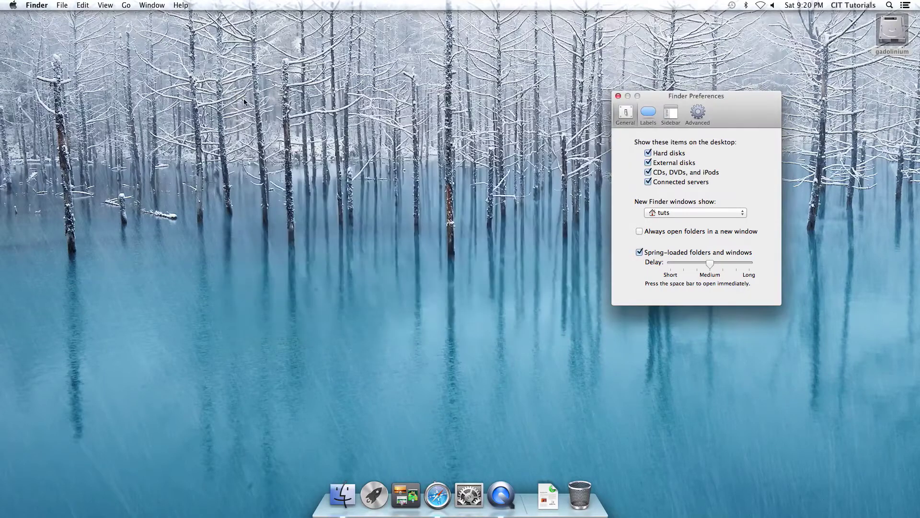
{"action": "left_click", "coordinate": [343, 494]}
{"action": "left_click_drag", "start_coordinate": [512, 200], "coordinate": [453, 99]}
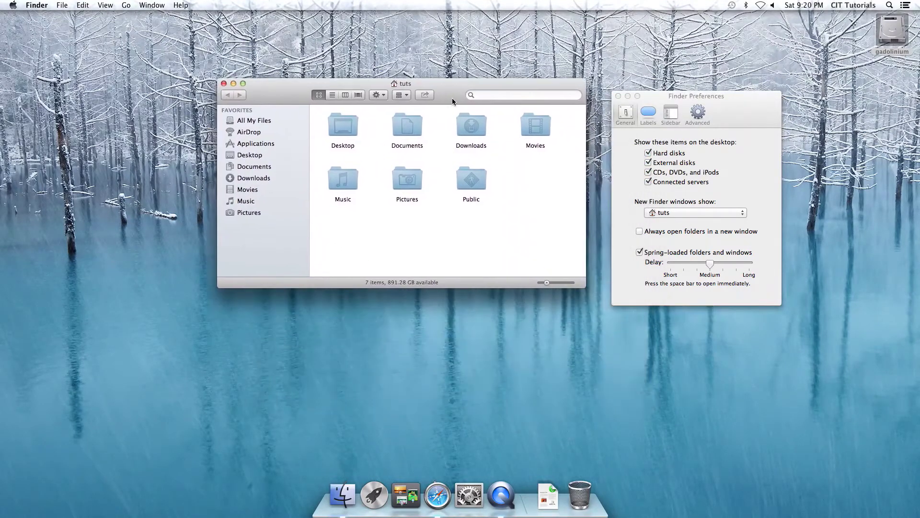
Look inside the Desktop and Documents folders, going back to the home folder after each.
{"action": "double_click", "coordinate": [345, 126]}
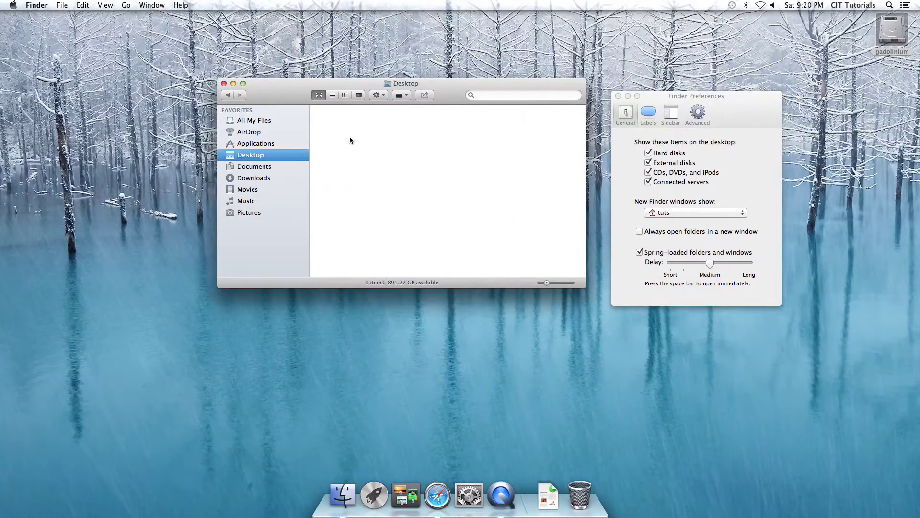
{"action": "left_click", "coordinate": [228, 95]}
{"action": "left_click", "coordinate": [401, 137]}
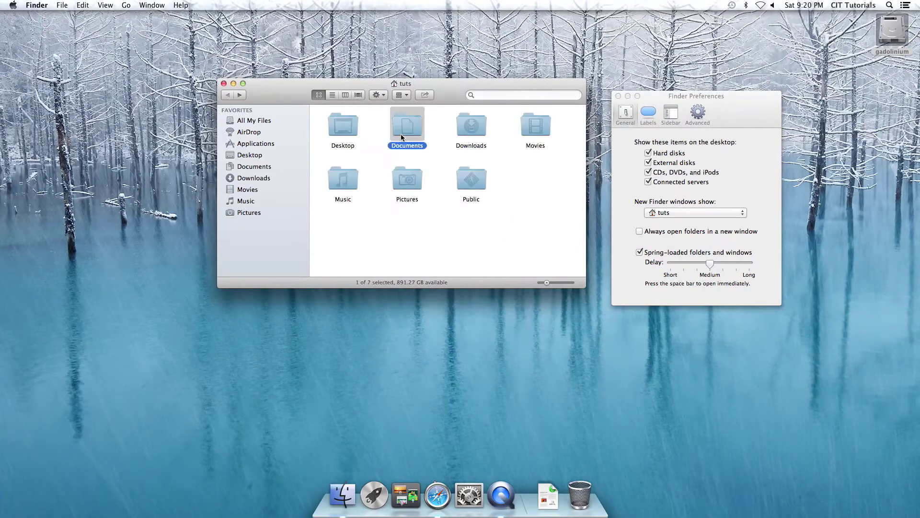
{"action": "double_click", "coordinate": [400, 134]}
{"action": "left_click", "coordinate": [227, 96]}
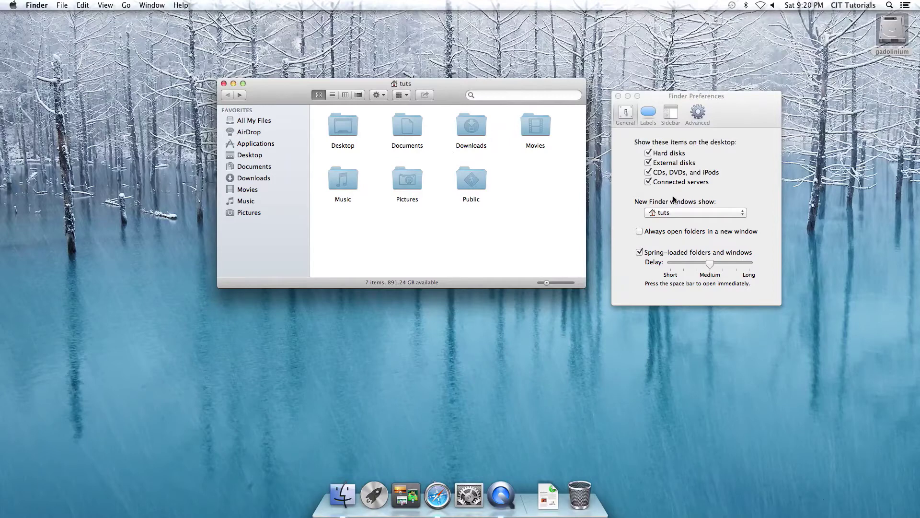
In the sidebar favorites, hide All My Files, AirDrop, Movies, Music and Pictures, and show the tuts home folder.
{"action": "left_click_drag", "start_coordinate": [732, 110], "coordinate": [718, 90]}
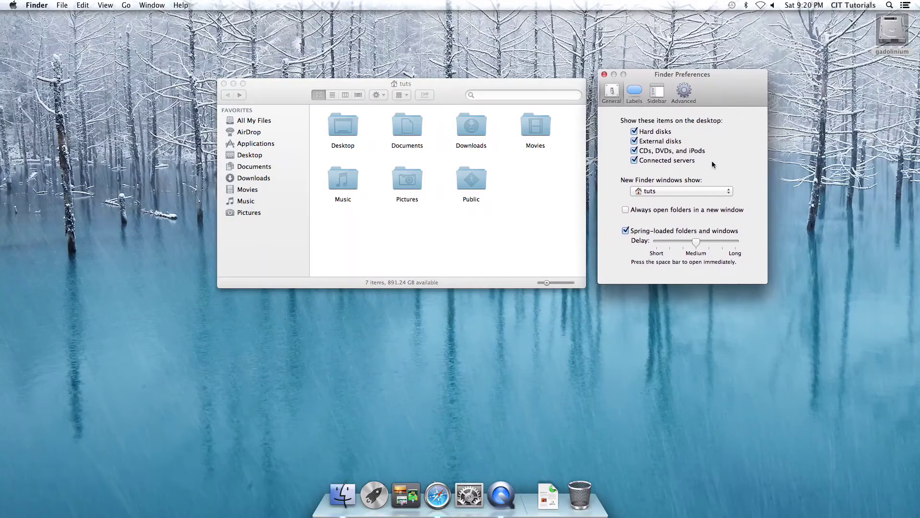
{"action": "left_click", "coordinate": [656, 92]}
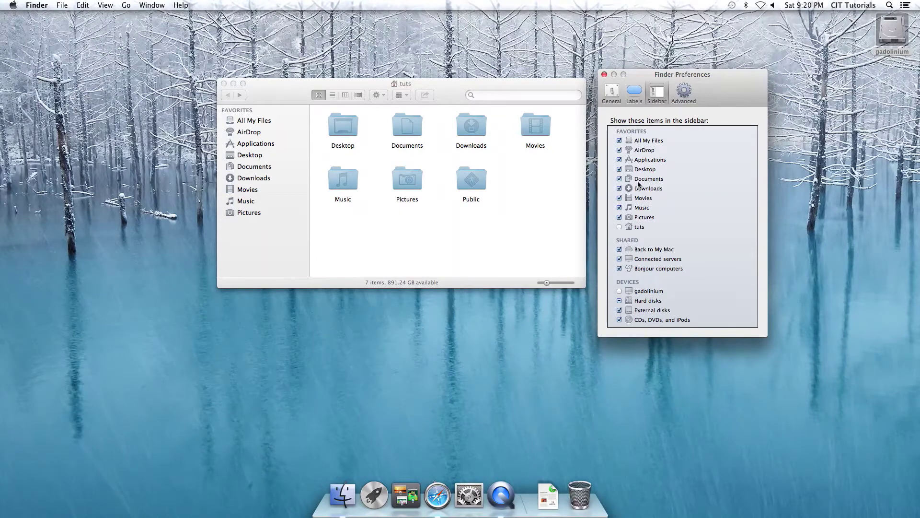
{"action": "left_click", "coordinate": [619, 141]}
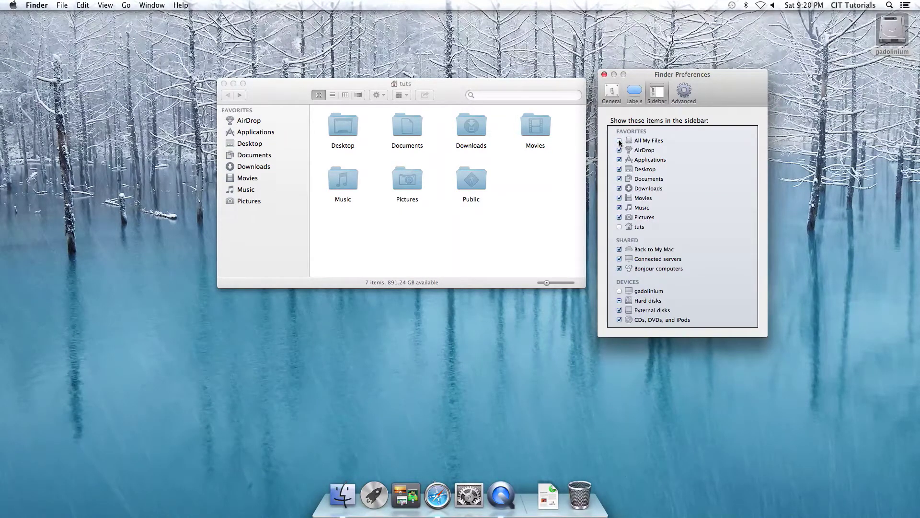
{"action": "left_click", "coordinate": [619, 150]}
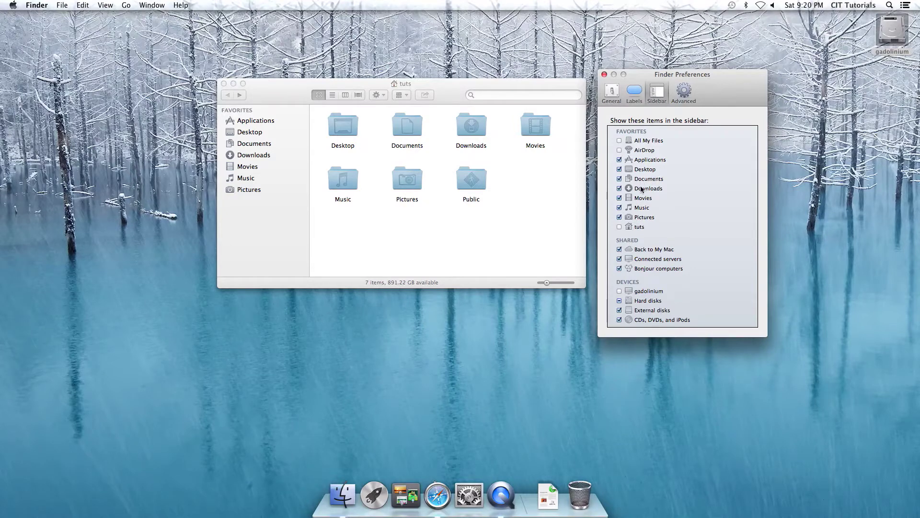
{"action": "left_click", "coordinate": [619, 198]}
{"action": "left_click", "coordinate": [620, 207]}
{"action": "left_click", "coordinate": [619, 217]}
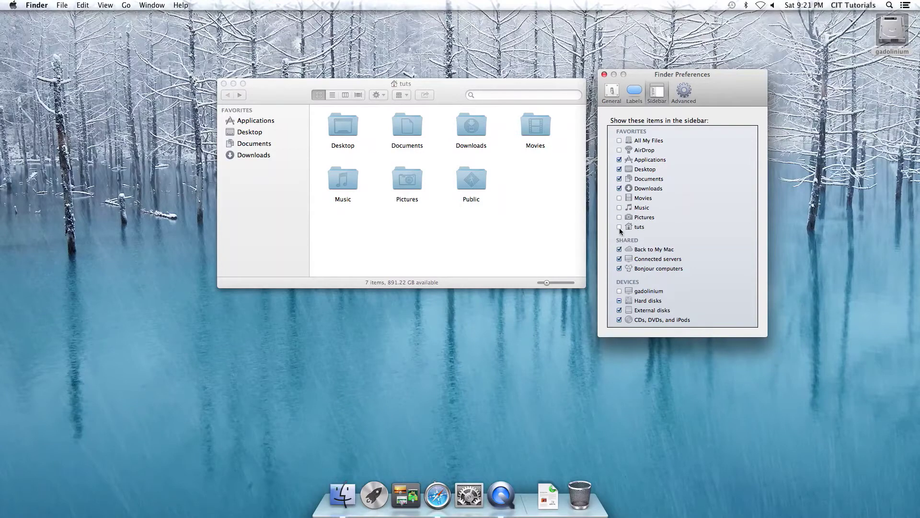
{"action": "left_click", "coordinate": [619, 227]}
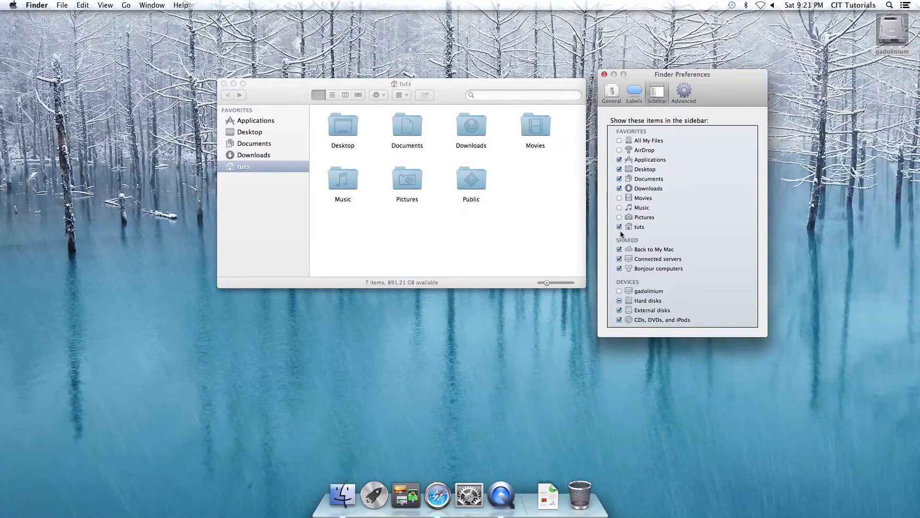
Hide Bonjour computers and Back to My Mac from the sidebar, enable Hard disks, and return to the Finder window.
{"action": "left_click", "coordinate": [620, 269]}
{"action": "left_click", "coordinate": [619, 250]}
{"action": "left_click", "coordinate": [620, 301]}
{"action": "left_click", "coordinate": [283, 100]}
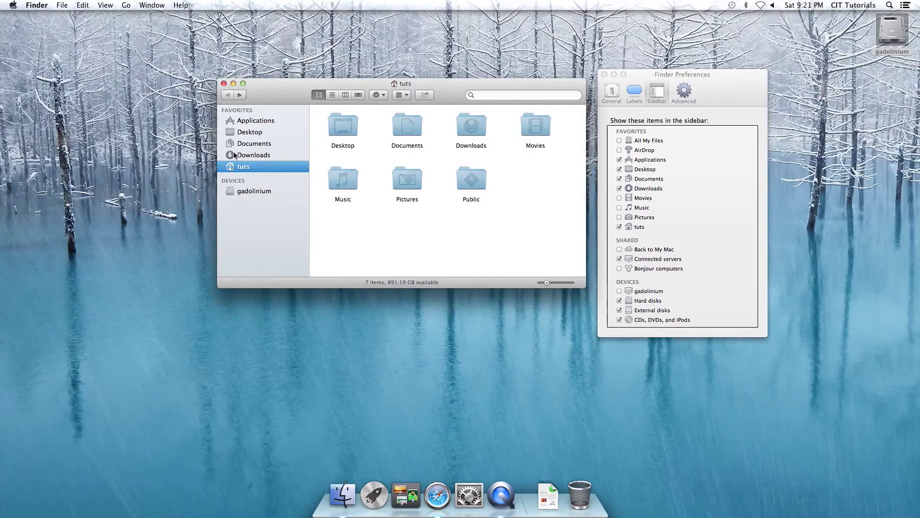
Reorder the sidebar favorites with tuts first and Applications last, and close the Finder preferences.
{"action": "left_click_drag", "start_coordinate": [233, 124], "coordinate": [235, 170]}
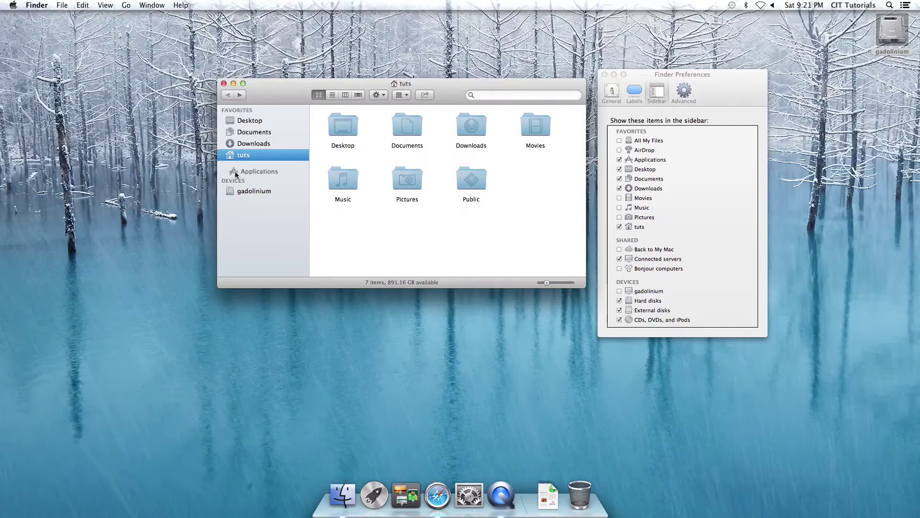
{"action": "left_click_drag", "start_coordinate": [238, 158], "coordinate": [236, 129]}
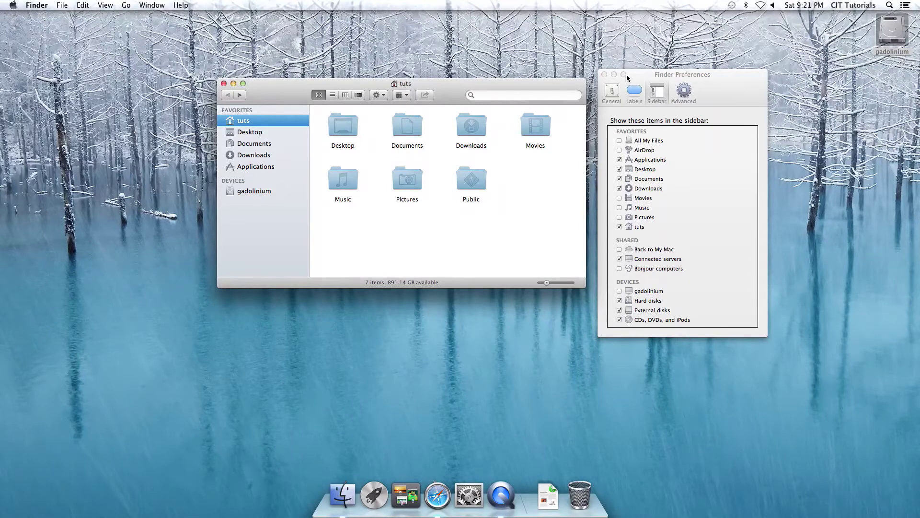
{"action": "left_click", "coordinate": [605, 74]}
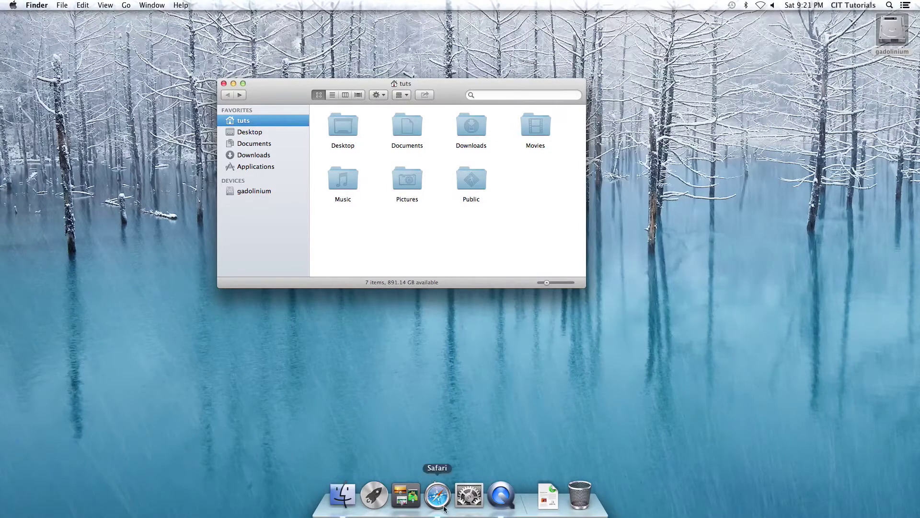
Remove Launchpad and Mission Control from the Dock.
{"action": "left_click_drag", "start_coordinate": [373, 494], "coordinate": [338, 386]}
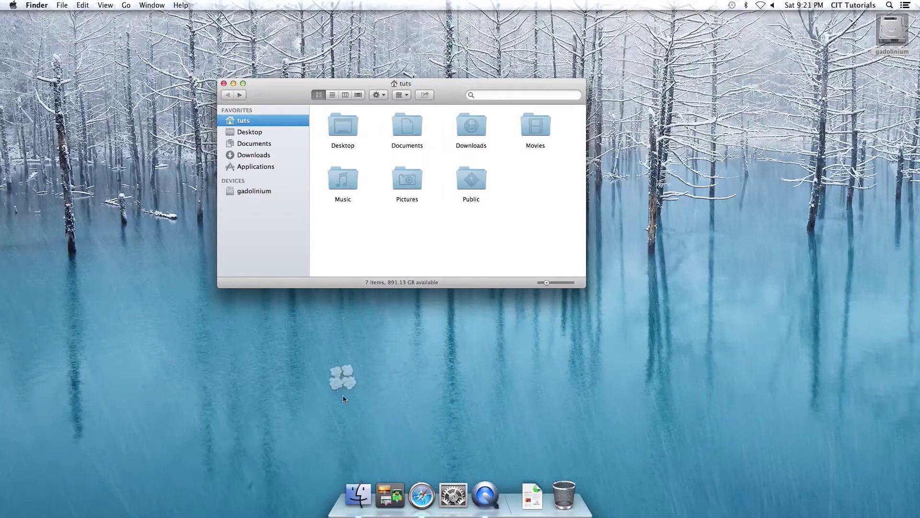
{"action": "left_click_drag", "start_coordinate": [390, 494], "coordinate": [359, 339]}
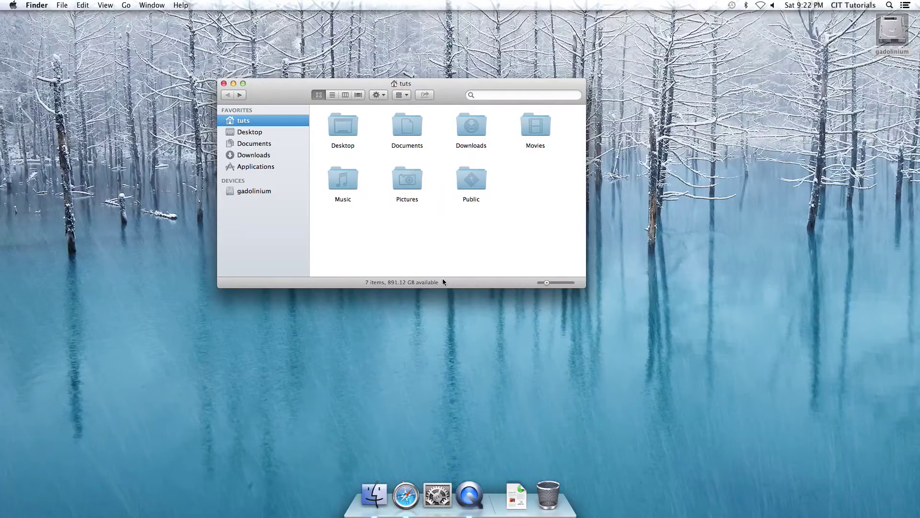
Open the Applications folder, show it briefly as columns, and look through its contents as icons.
{"action": "left_click", "coordinate": [255, 167]}
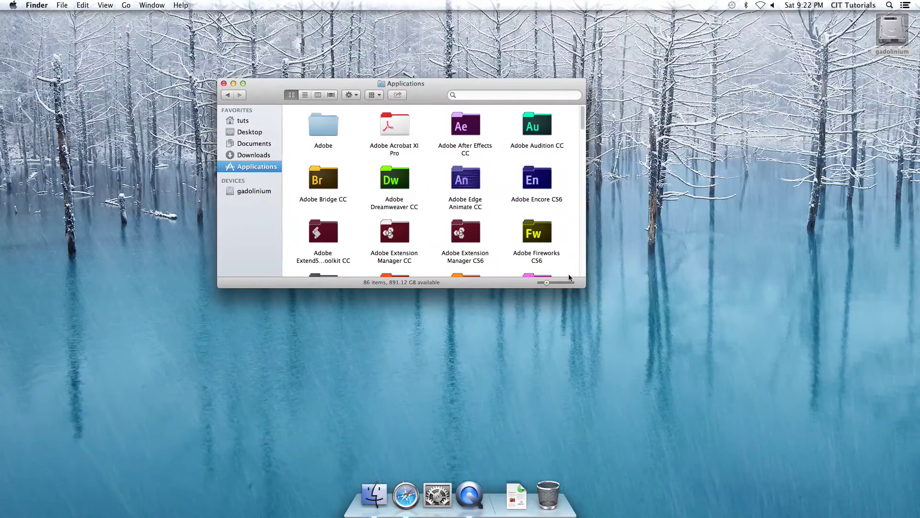
{"action": "left_click", "coordinate": [318, 95]}
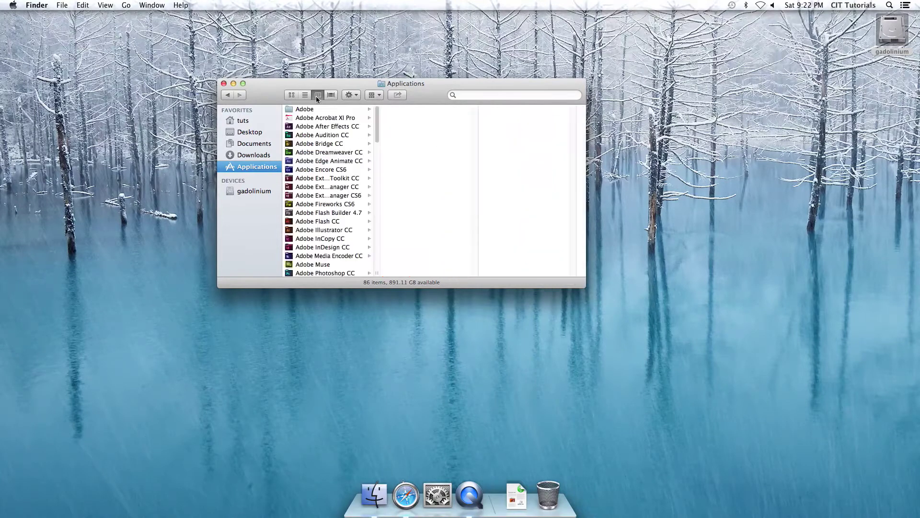
{"action": "left_click", "coordinate": [291, 96]}
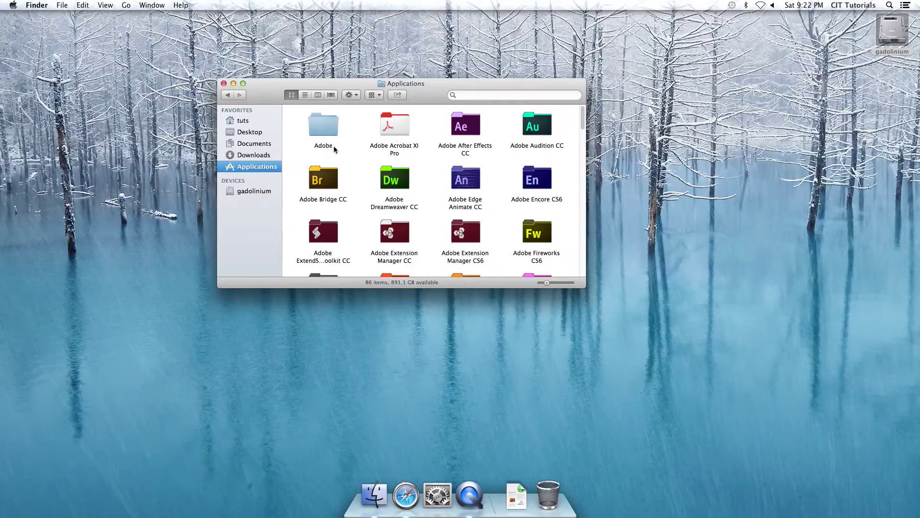
{"action": "scroll", "coordinate": [427, 156], "scroll_direction": "down", "scroll_amount": 3}
{"action": "scroll", "coordinate": [427, 155], "scroll_direction": "down", "scroll_amount": 2}
{"action": "scroll", "coordinate": [427, 156], "scroll_direction": "up", "scroll_amount": 5}
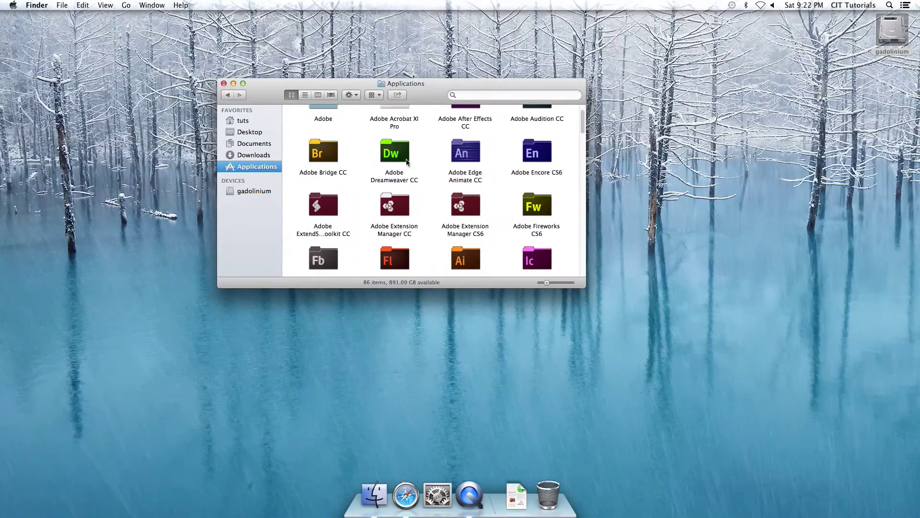
{"action": "scroll", "coordinate": [403, 159], "scroll_direction": "up", "scroll_amount": 2}
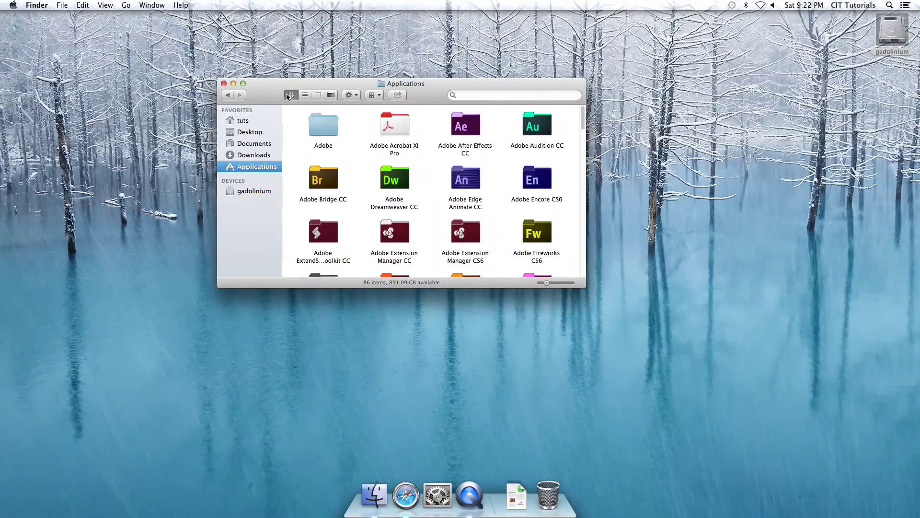
Show Applications as a list and as columns, and browse into the Flash Player folder inside Adobe.
{"action": "left_click", "coordinate": [304, 95]}
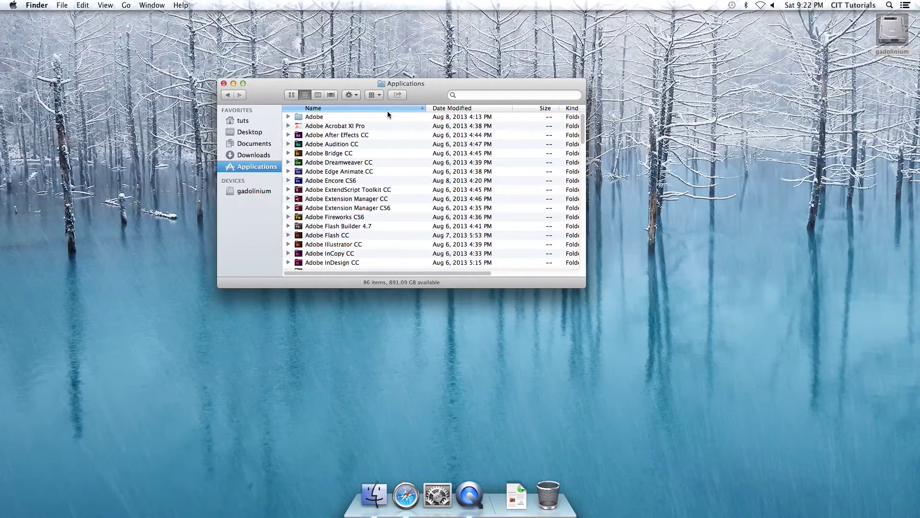
{"action": "left_click", "coordinate": [317, 96]}
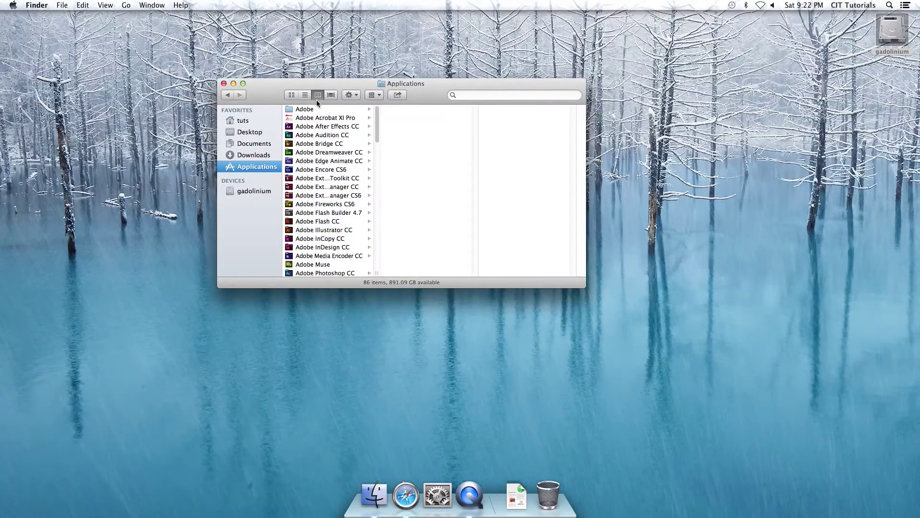
{"action": "left_click", "coordinate": [318, 110]}
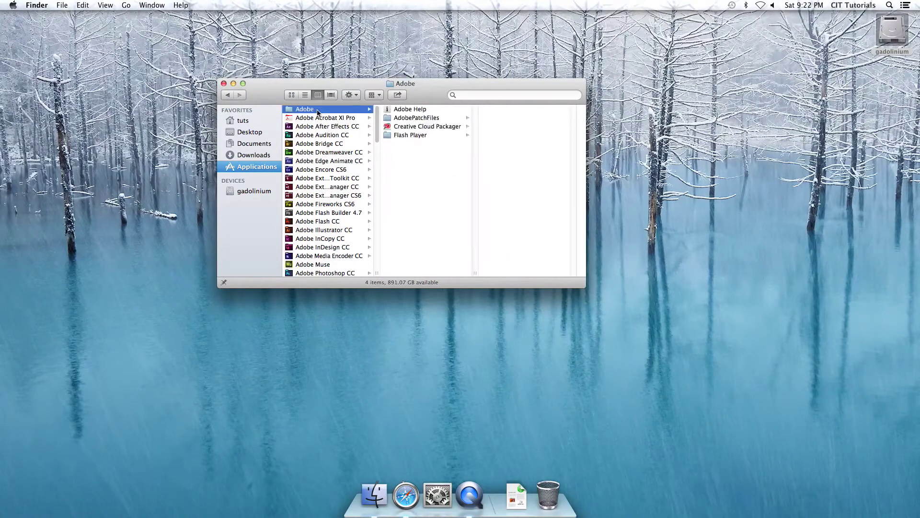
{"action": "left_click", "coordinate": [415, 136]}
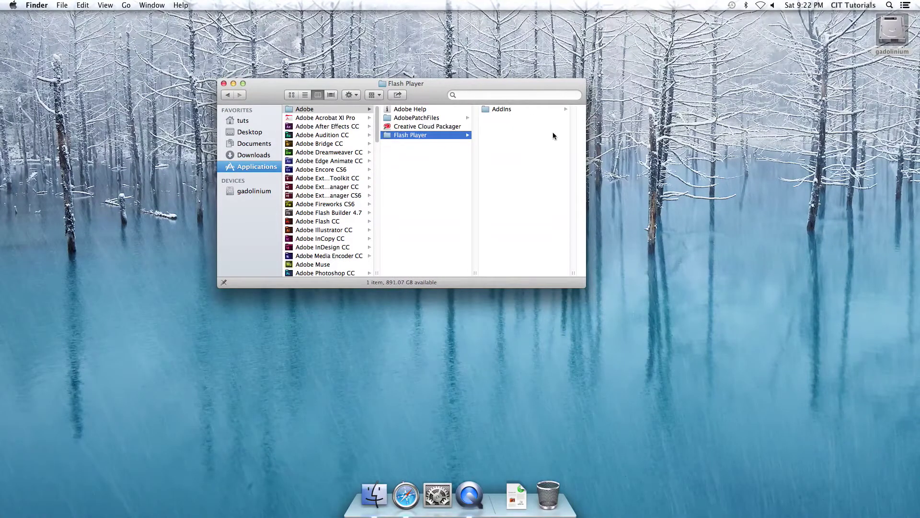
Preview the Flash Player folder in Cover Flow, check the Adobe After Effects CC folder, and return to Applications.
{"action": "left_click", "coordinate": [331, 96]}
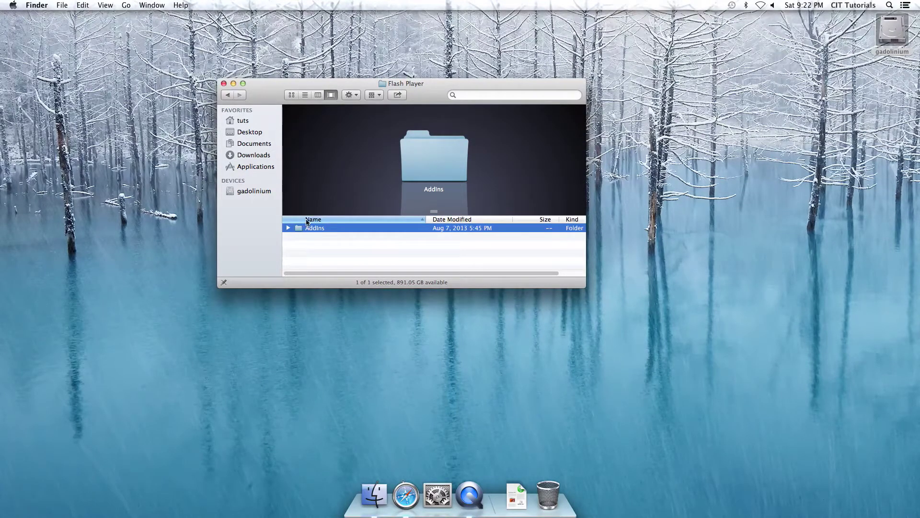
{"action": "left_click", "coordinate": [229, 95]}
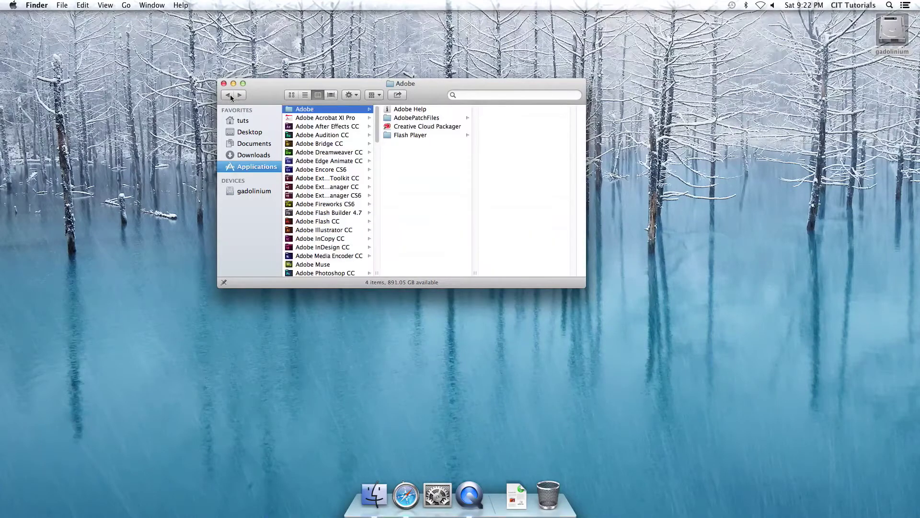
{"action": "left_click", "coordinate": [308, 126]}
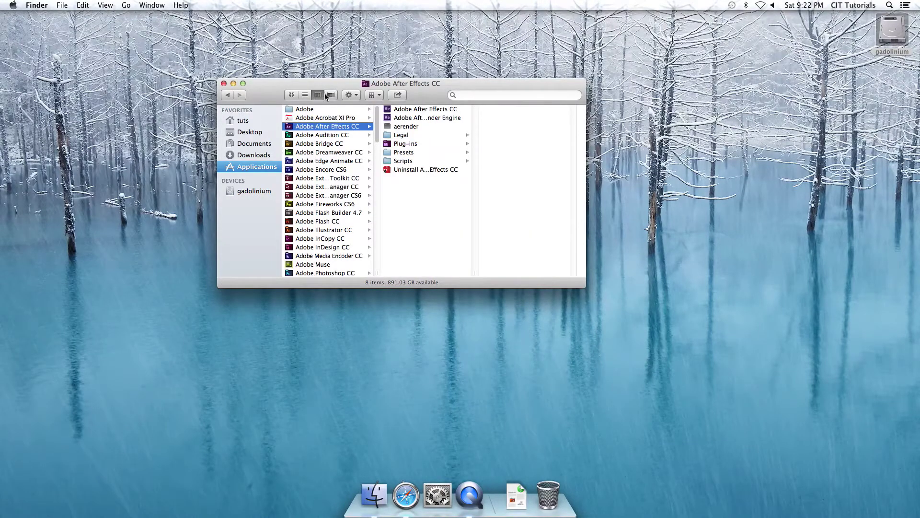
{"action": "left_click", "coordinate": [257, 167]}
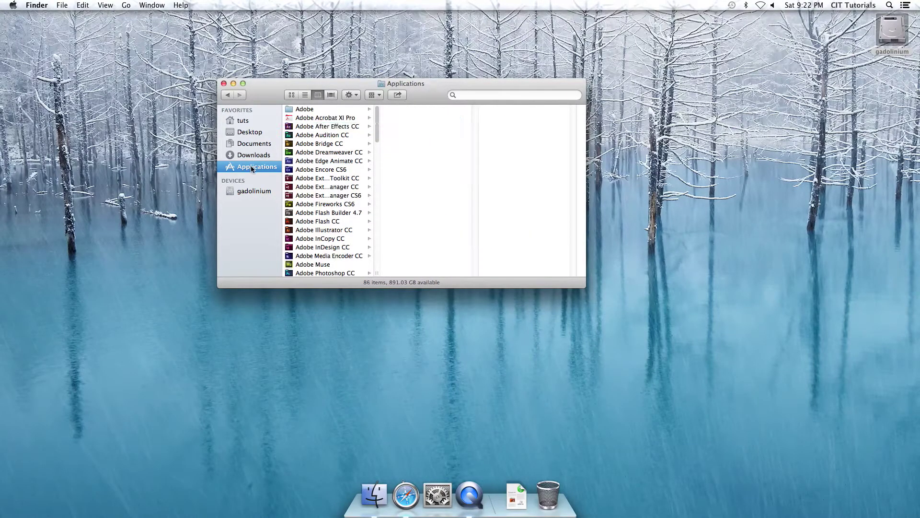
Show the Applications folder in Cover Flow and flip forward and back through its items.
{"action": "left_click", "coordinate": [332, 95]}
{"action": "scroll", "coordinate": [398, 162], "scroll_direction": "down", "scroll_amount": 7}
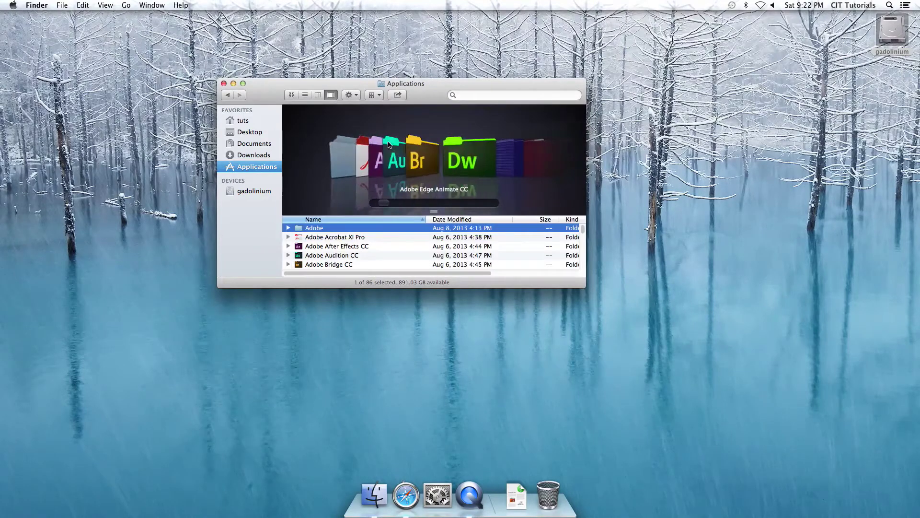
{"action": "scroll", "coordinate": [402, 160], "scroll_direction": "down", "scroll_amount": 10}
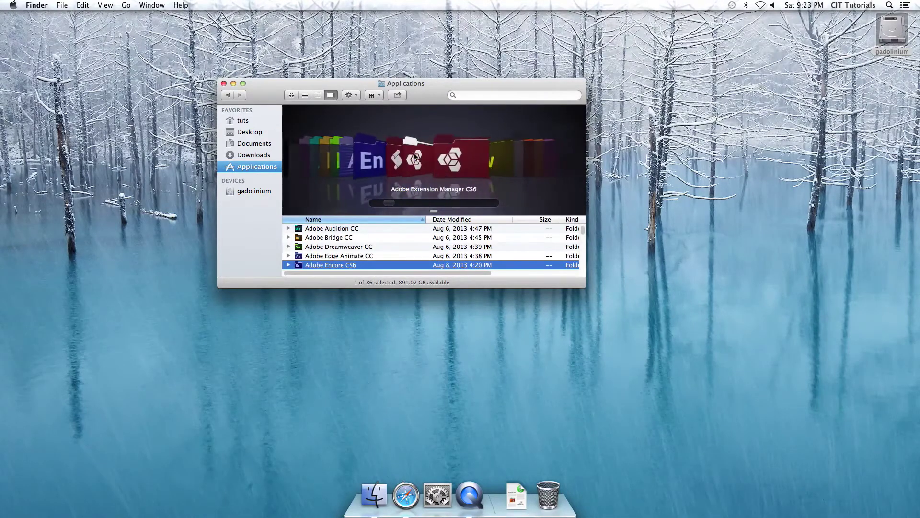
{"action": "scroll", "coordinate": [414, 158], "scroll_direction": "down", "scroll_amount": 15}
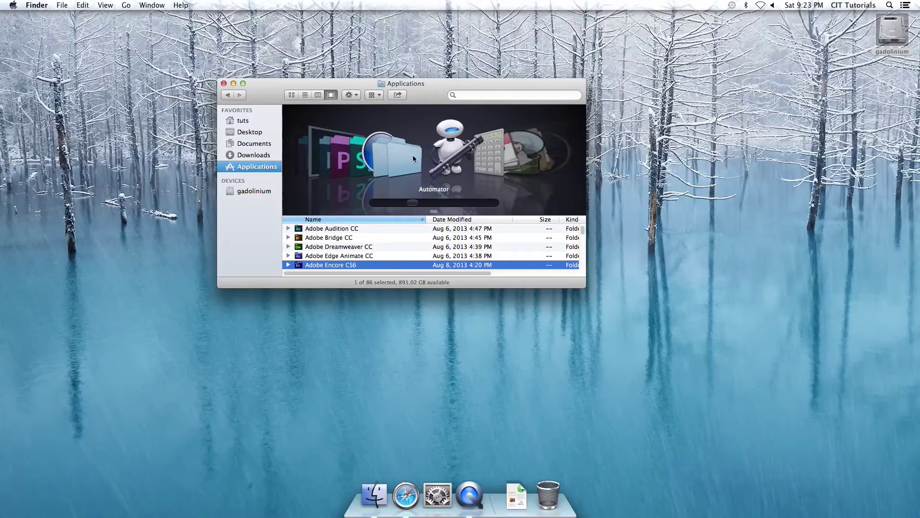
{"action": "scroll", "coordinate": [413, 158], "scroll_direction": "down", "scroll_amount": 15}
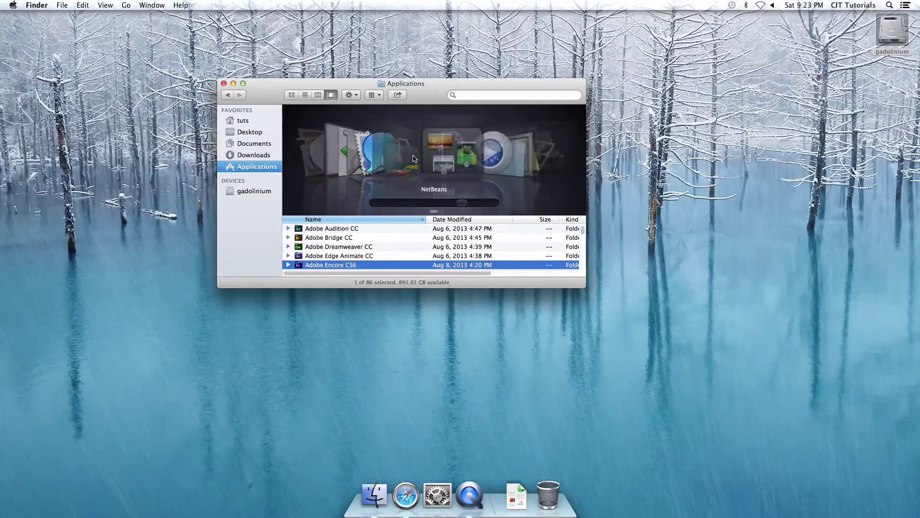
{"action": "scroll", "coordinate": [413, 154], "scroll_direction": "up", "scroll_amount": 15}
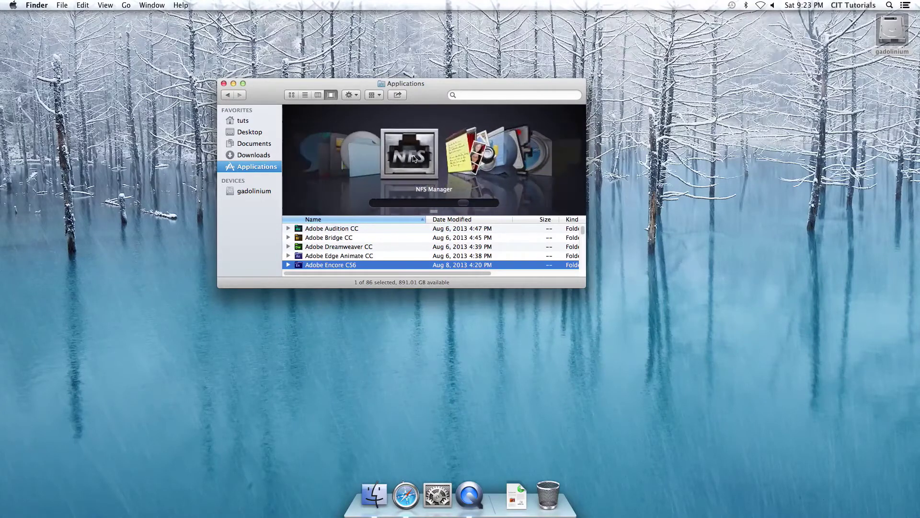
{"action": "scroll", "coordinate": [413, 155], "scroll_direction": "up", "scroll_amount": 10}
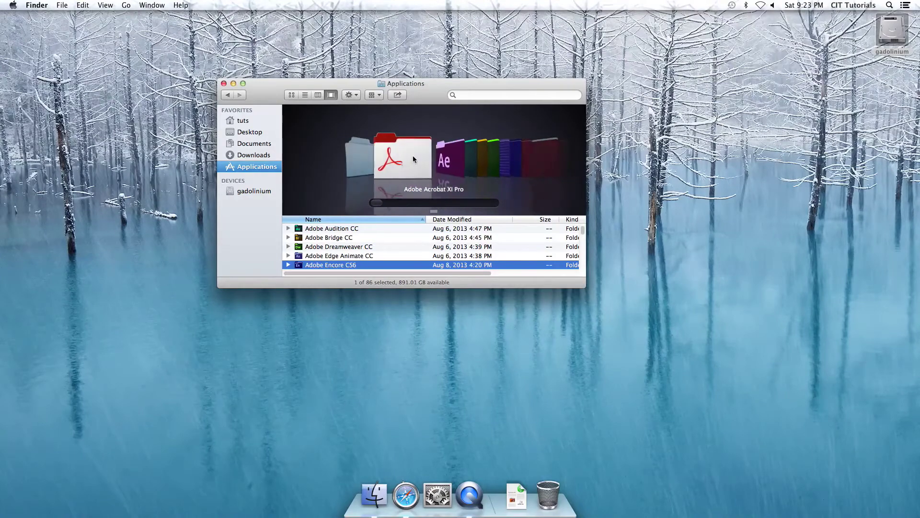
Enlarge the Finder window and its Cover Flow preview area, and flip through the applications at the larger size.
{"action": "left_click_drag", "start_coordinate": [584, 286], "coordinate": [711, 448]}
{"action": "left_click_drag", "start_coordinate": [499, 212], "coordinate": [498, 353]}
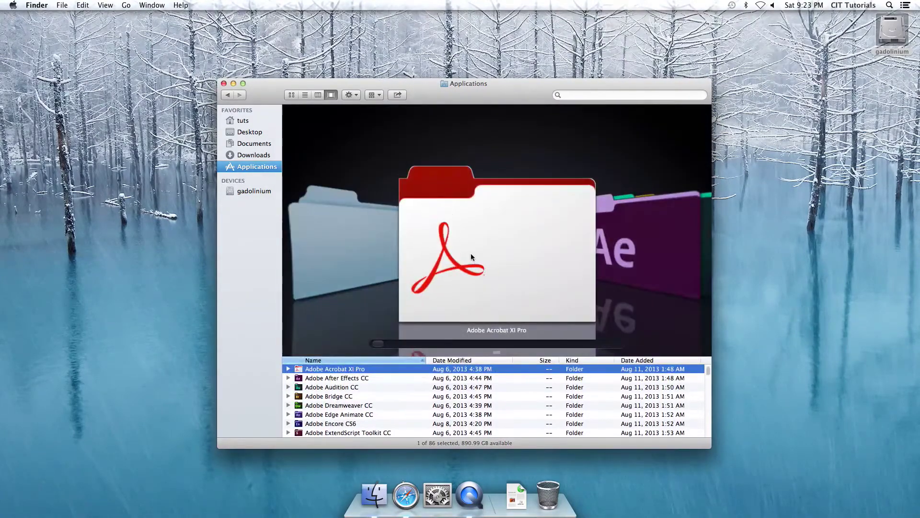
{"action": "scroll", "coordinate": [470, 254], "scroll_direction": "down", "scroll_amount": 10}
{"action": "scroll", "coordinate": [475, 255], "scroll_direction": "down", "scroll_amount": 10}
{"action": "scroll", "coordinate": [475, 253], "scroll_direction": "up", "scroll_amount": 15}
{"action": "scroll", "coordinate": [472, 247], "scroll_direction": "down", "scroll_amount": 5}
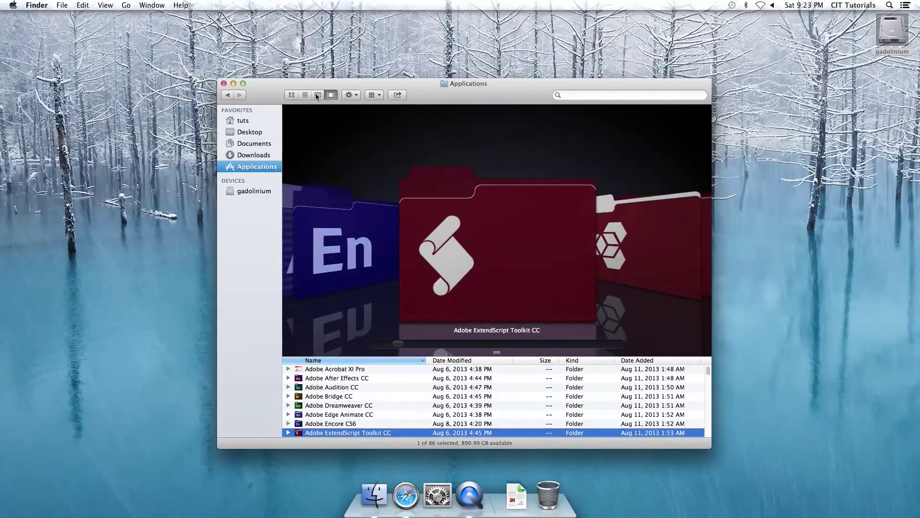
Switch Applications to column view, move the window higher on the desktop, and look through the application list.
{"action": "left_click", "coordinate": [317, 95]}
{"action": "left_click_drag", "start_coordinate": [430, 92], "coordinate": [406, 31]}
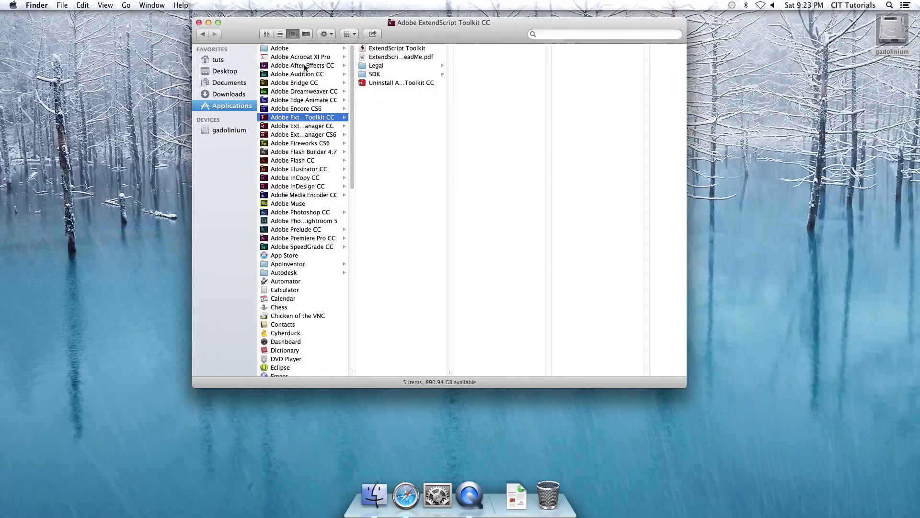
{"action": "scroll", "coordinate": [301, 121], "scroll_direction": "down", "scroll_amount": 5}
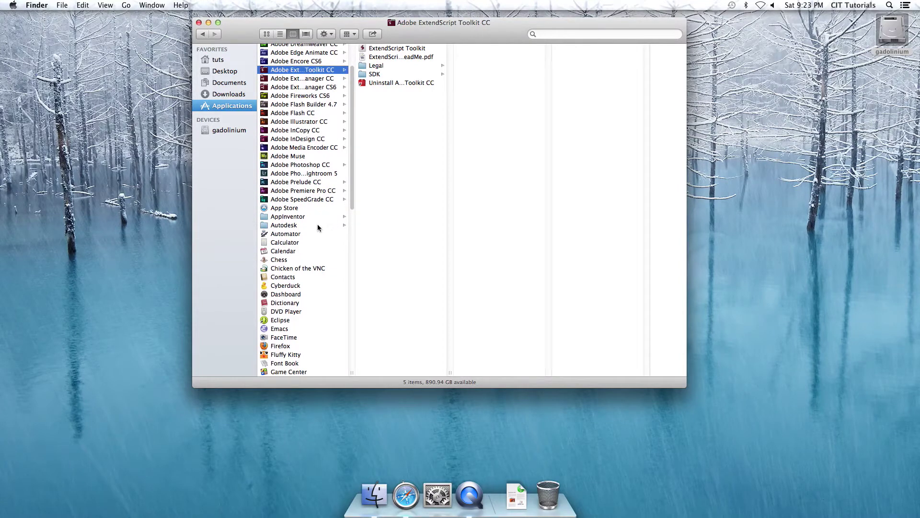
{"action": "scroll", "coordinate": [303, 223], "scroll_direction": "down", "scroll_amount": 10}
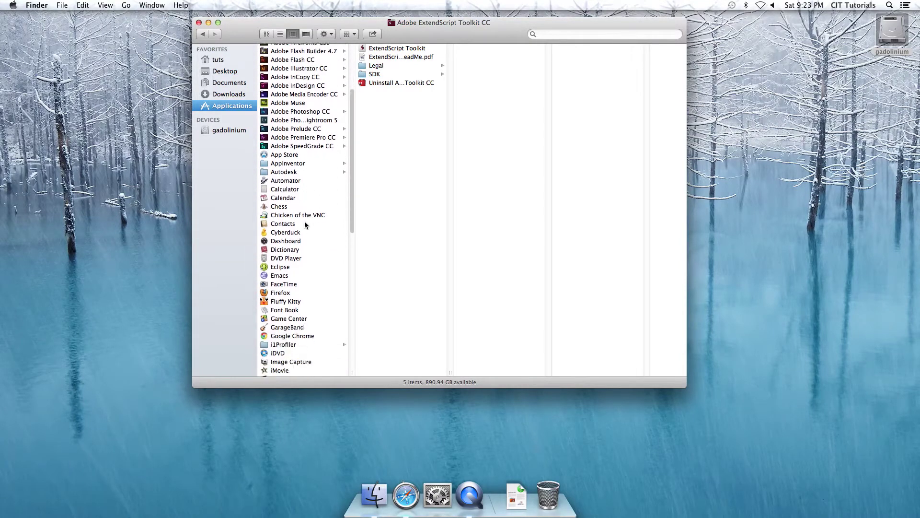
{"action": "scroll", "coordinate": [303, 220], "scroll_direction": "down", "scroll_amount": 15}
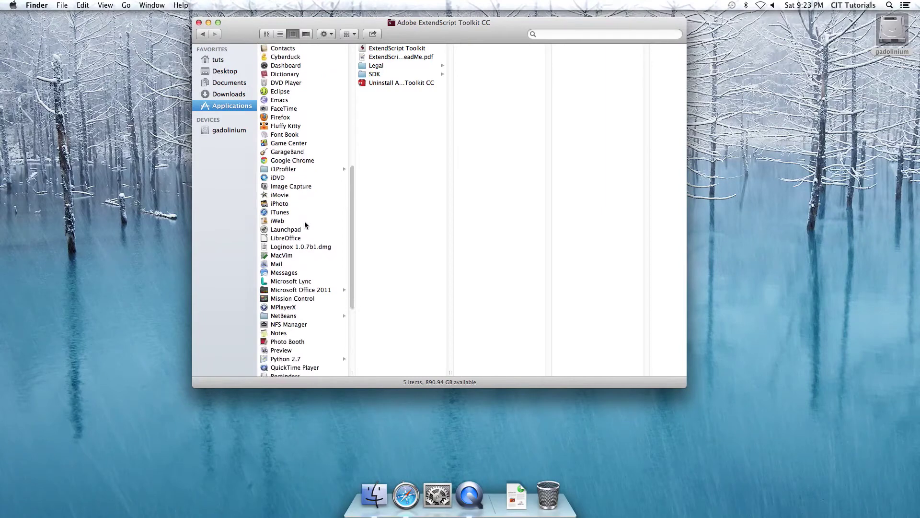
{"action": "scroll", "coordinate": [304, 223], "scroll_direction": "up", "scroll_amount": 20}
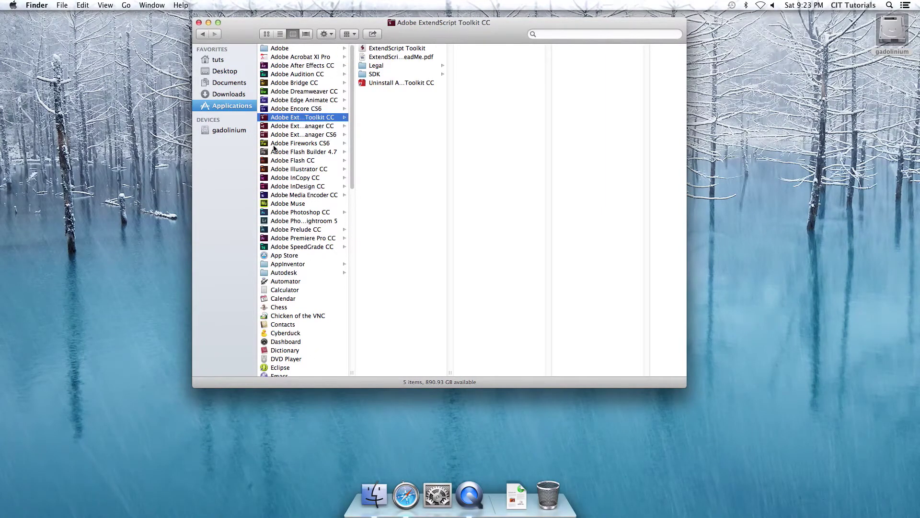
Add the Adobe InDesign CC application from its folder to the Dock, just after System Preferences.
{"action": "left_click", "coordinate": [311, 186]}
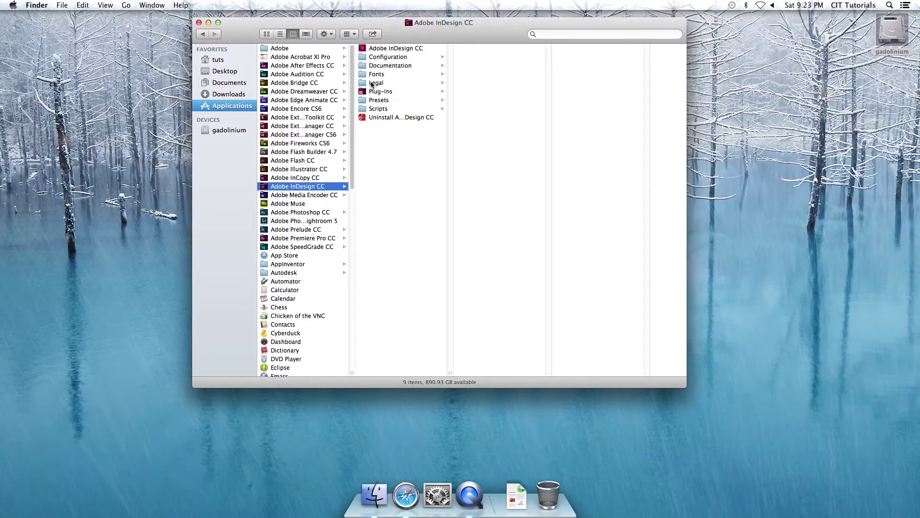
{"action": "left_click_drag", "start_coordinate": [366, 50], "coordinate": [456, 499]}
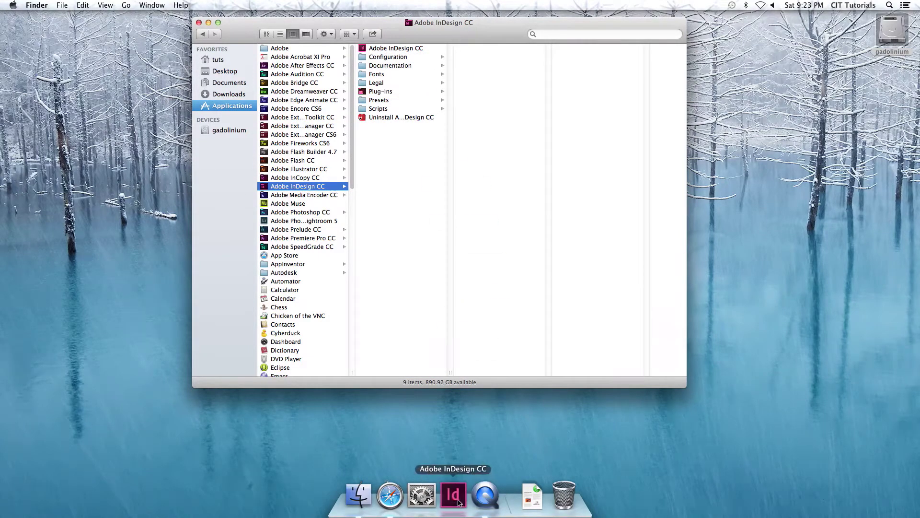
Add the Adobe Photoshop CC application from its folder to the Dock just before InDesign, with System Preferences placed after QuickTime Player.
{"action": "left_click", "coordinate": [273, 214]}
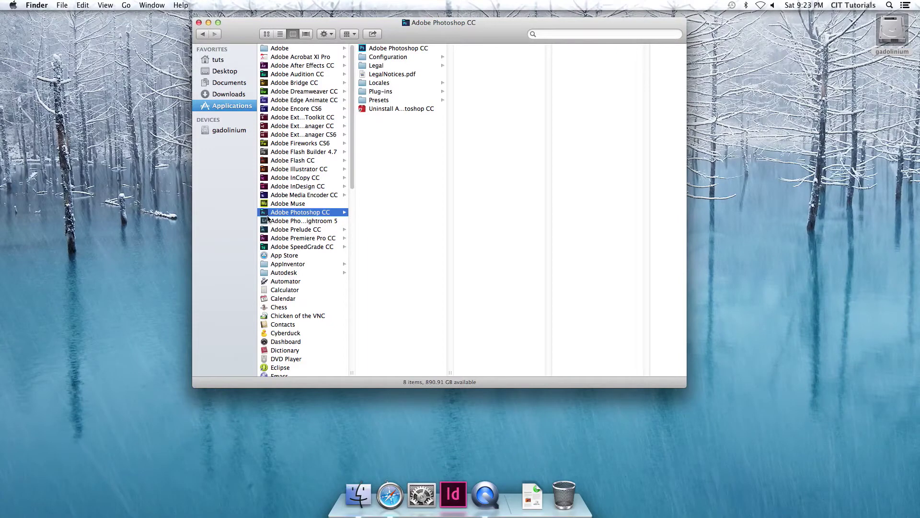
{"action": "left_click", "coordinate": [382, 48]}
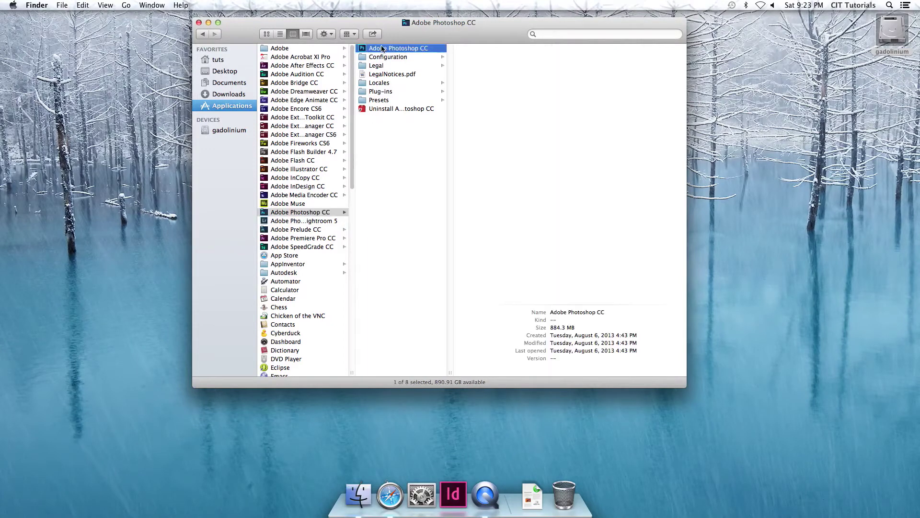
{"action": "left_click_drag", "start_coordinate": [363, 50], "coordinate": [501, 508]}
{"action": "left_click_drag", "start_coordinate": [441, 498], "coordinate": [402, 491]}
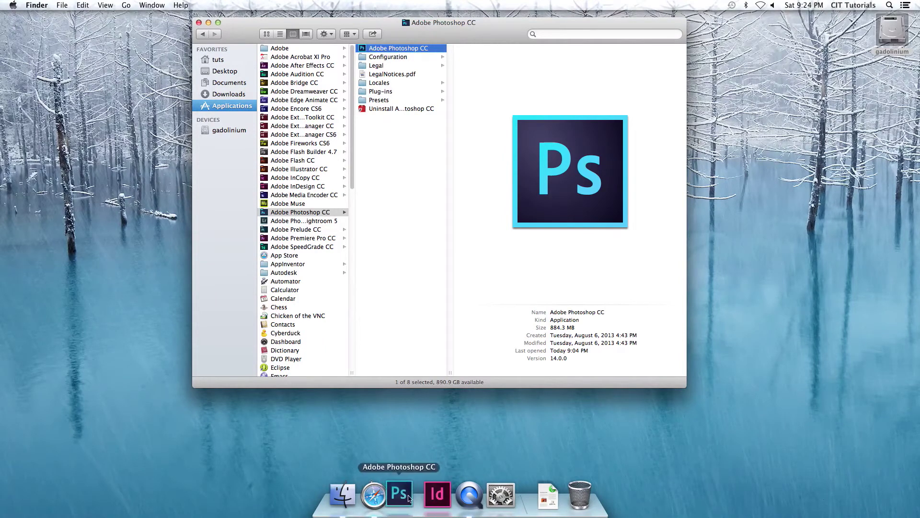
Add the Adobe Illustrator CC application from its folder to the Dock, just after InDesign.
{"action": "left_click", "coordinate": [303, 167]}
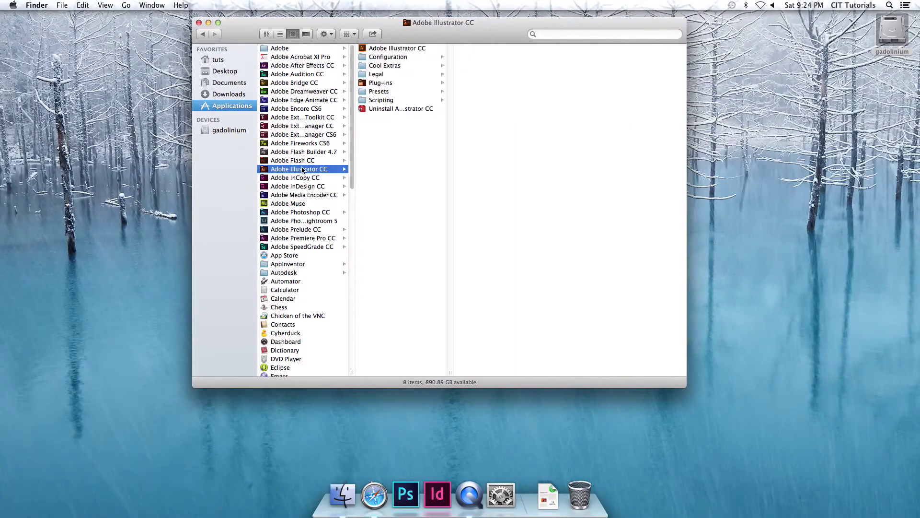
{"action": "left_click_drag", "start_coordinate": [363, 50], "coordinate": [448, 482]}
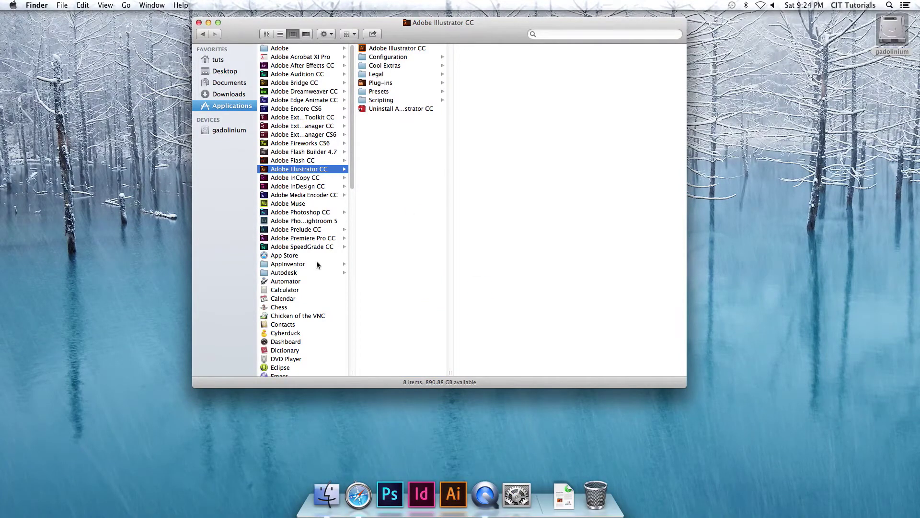
Add Google Chrome and Firefox from Applications to the Dock, placing Firefox after Safari and Chrome before Photoshop.
{"action": "scroll", "coordinate": [318, 262], "scroll_direction": "down", "scroll_amount": 10}
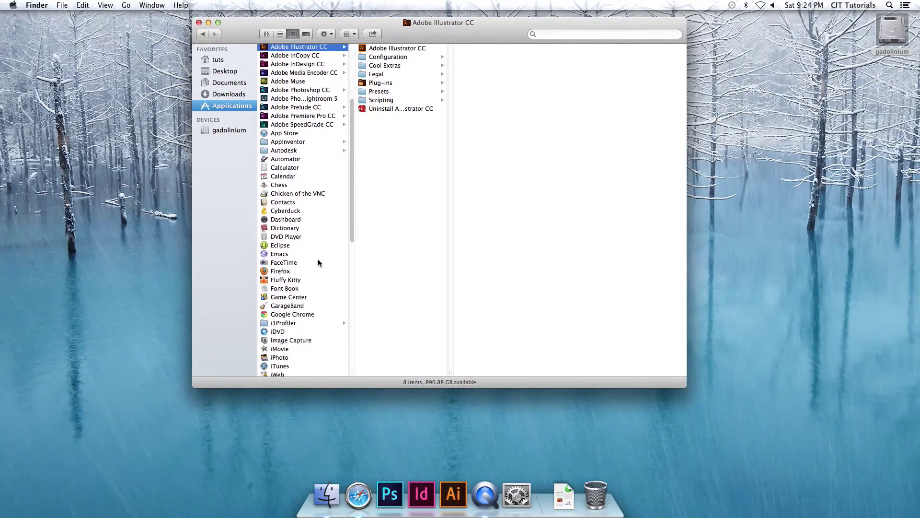
{"action": "scroll", "coordinate": [319, 262], "scroll_direction": "down", "scroll_amount": 7}
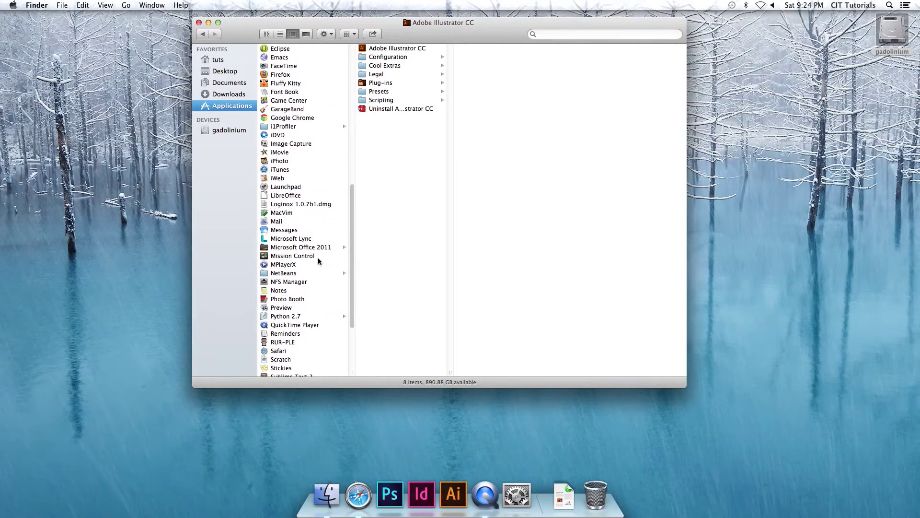
{"action": "left_click_drag", "start_coordinate": [283, 118], "coordinate": [386, 503]}
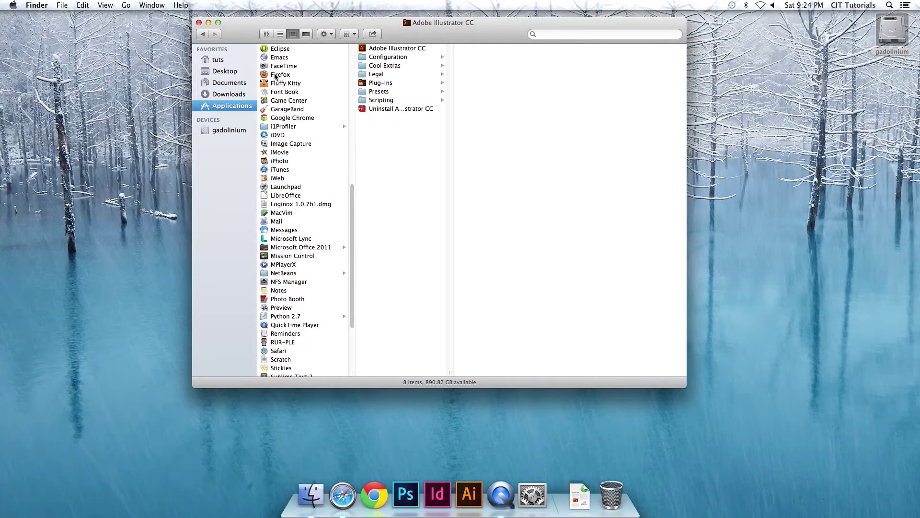
{"action": "left_click_drag", "start_coordinate": [266, 77], "coordinate": [367, 504]}
Look at IDLE in the Python 2.7 folder and at the RUR-PLE application.
{"action": "scroll", "coordinate": [293, 122], "scroll_direction": "down", "scroll_amount": 5}
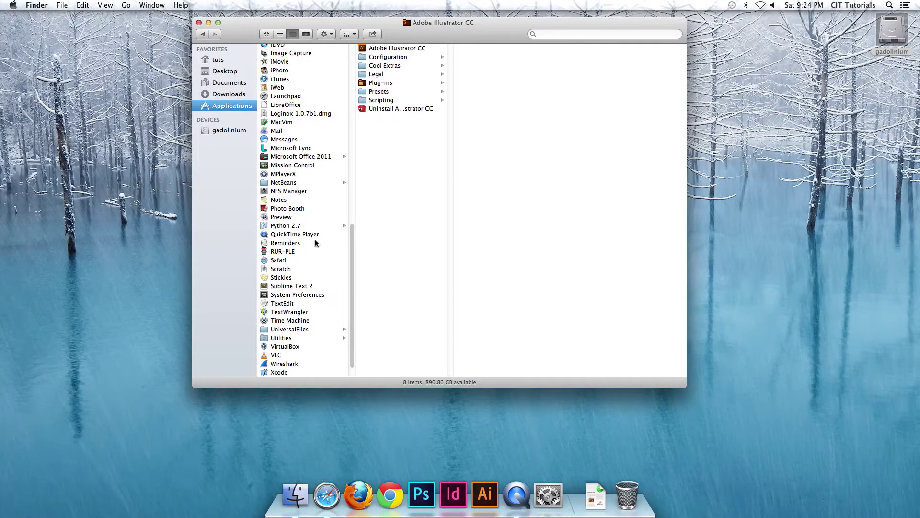
{"action": "left_click", "coordinate": [283, 227]}
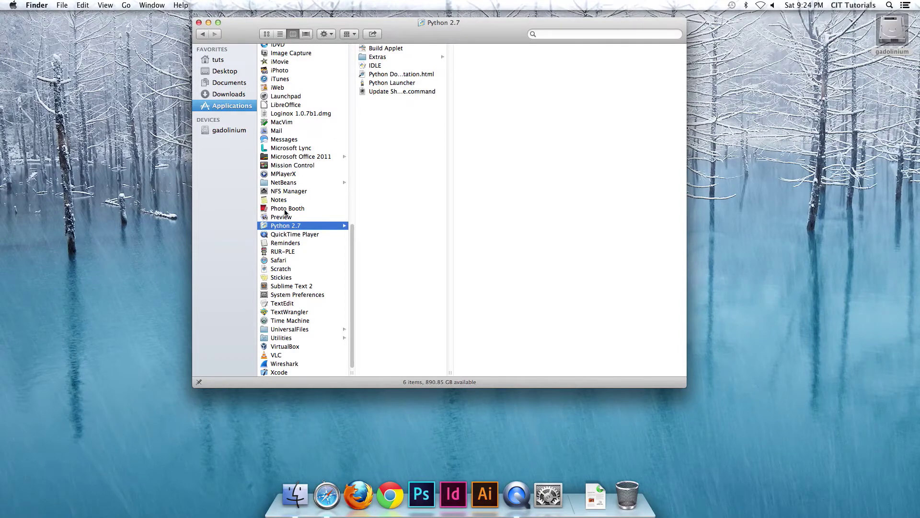
{"action": "left_click", "coordinate": [368, 66]}
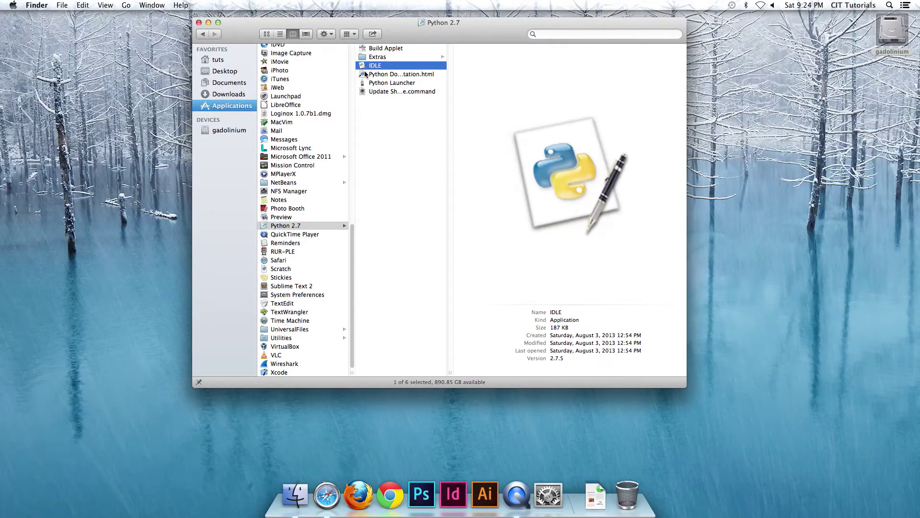
{"action": "left_click", "coordinate": [287, 253]}
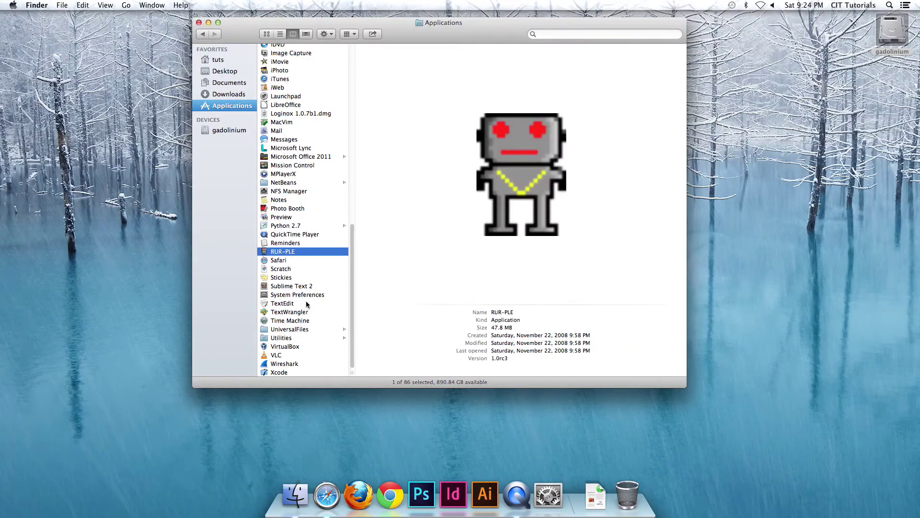
Add TextWrangler from the Applications list to the Dock, between Illustrator and QuickTime Player.
{"action": "scroll", "coordinate": [307, 306], "scroll_direction": "up", "scroll_amount": 5}
{"action": "scroll", "coordinate": [308, 304], "scroll_direction": "up", "scroll_amount": 10}
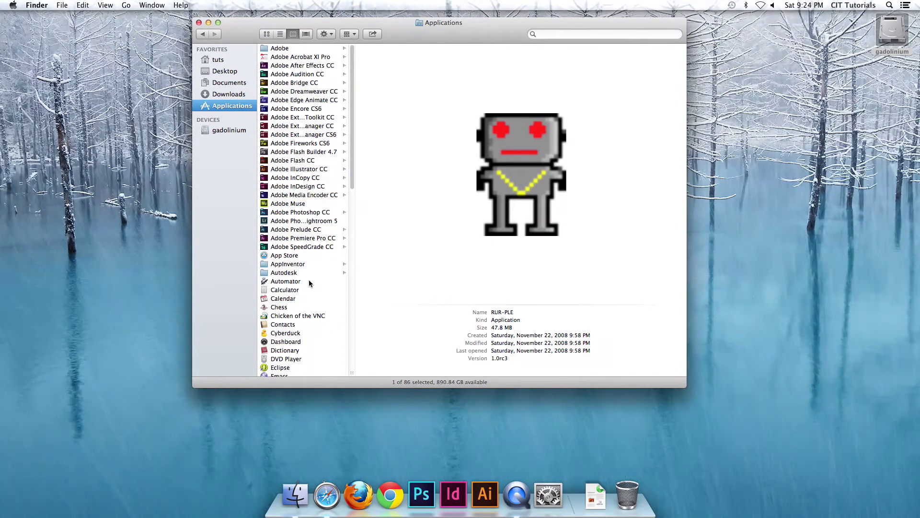
{"action": "scroll", "coordinate": [309, 283], "scroll_direction": "down", "scroll_amount": 15}
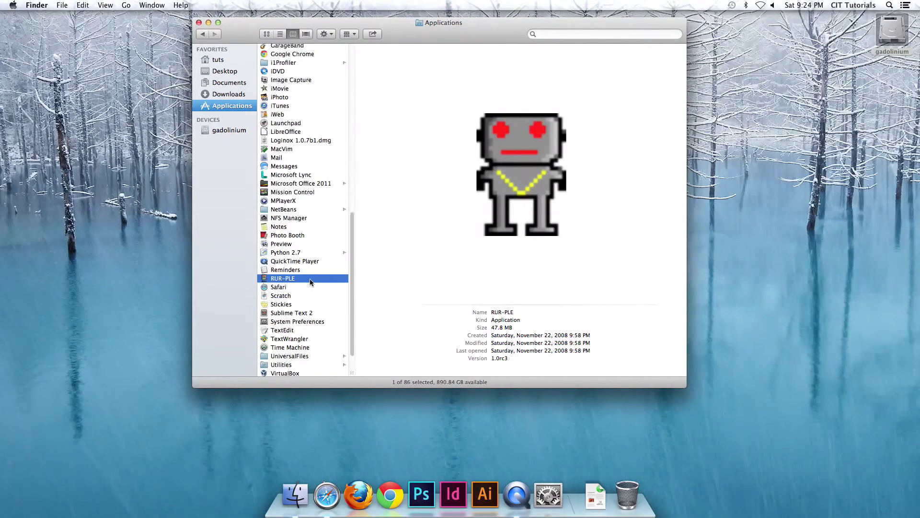
{"action": "scroll", "coordinate": [310, 283], "scroll_direction": "down", "scroll_amount": 2}
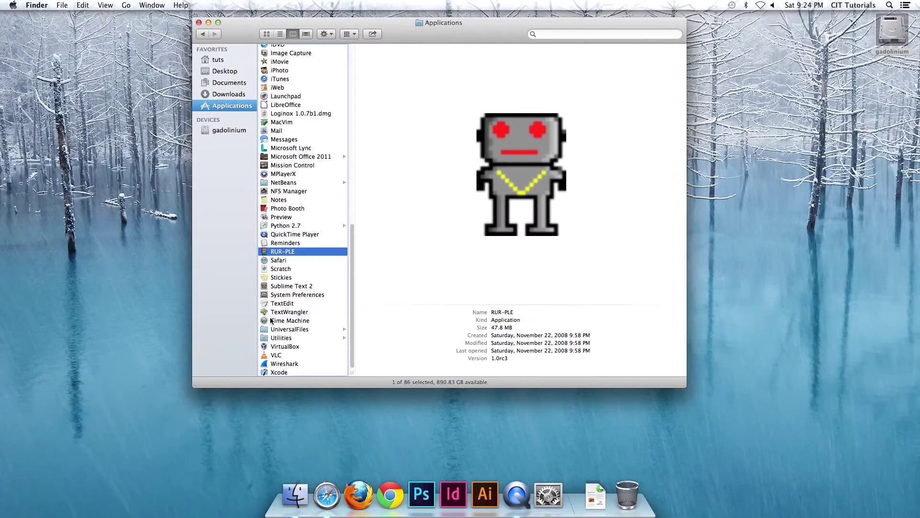
{"action": "left_click_drag", "start_coordinate": [520, 481], "coordinate": [516, 491]}
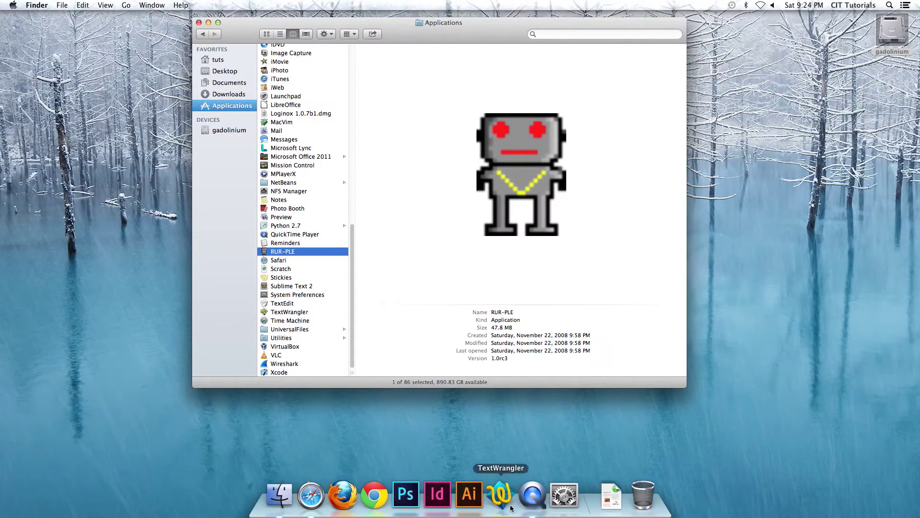
Add Cyberduck from the Applications list to the Dock, between Illustrator and TextWrangler.
{"action": "scroll", "coordinate": [314, 239], "scroll_direction": "up", "scroll_amount": 10}
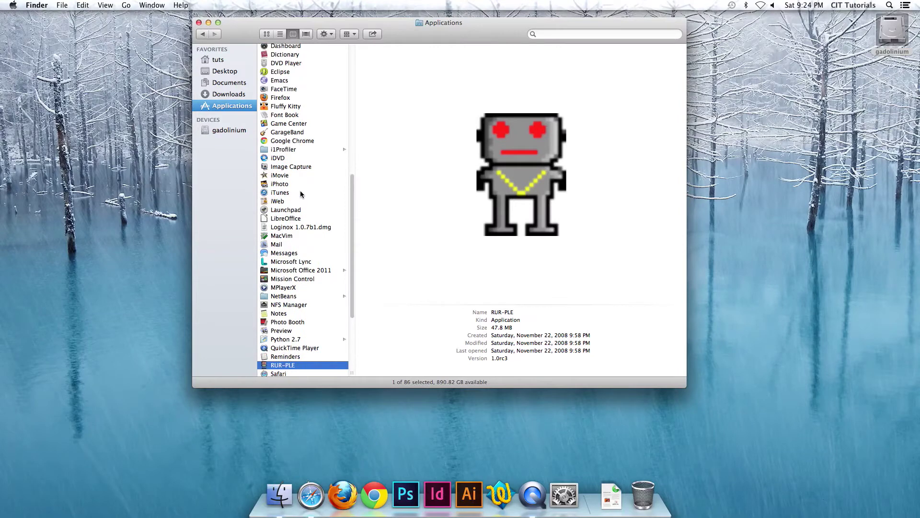
{"action": "scroll", "coordinate": [272, 149], "scroll_direction": "up", "scroll_amount": 8}
{"action": "left_click_drag", "start_coordinate": [280, 134], "coordinate": [494, 493]}
Add the Adobe Premiere Pro CC and Adobe After Effects CC applications to the Dock before Photoshop, with After Effects first.
{"action": "scroll", "coordinate": [310, 235], "scroll_direction": "up", "scroll_amount": 1}
{"action": "scroll", "coordinate": [309, 234], "scroll_direction": "down", "scroll_amount": 15}
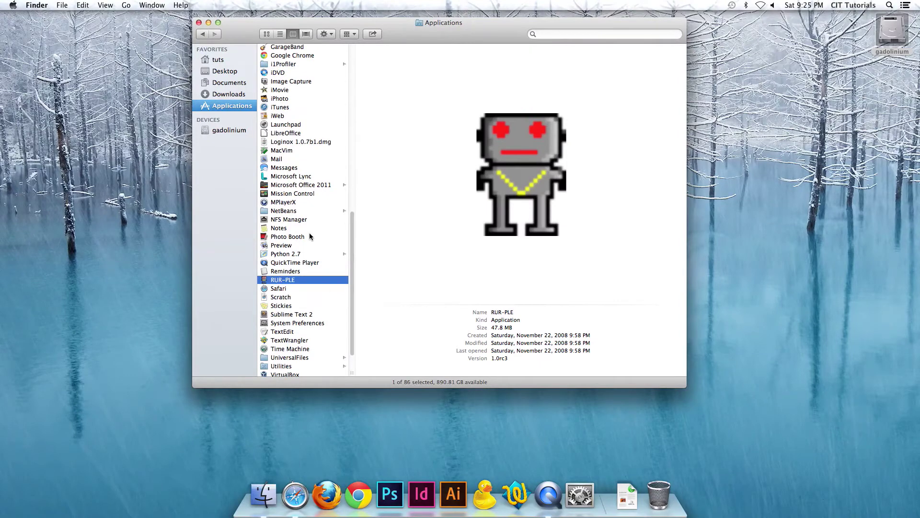
{"action": "scroll", "coordinate": [309, 234], "scroll_direction": "up", "scroll_amount": 15}
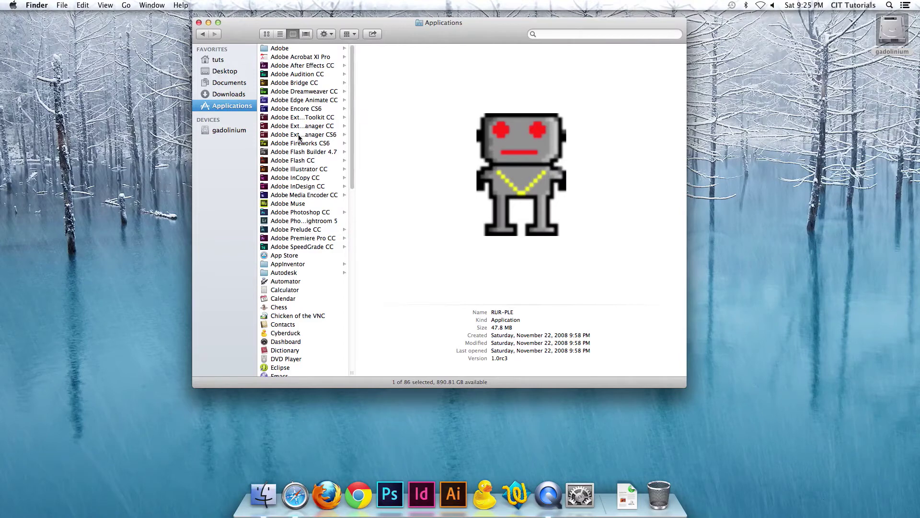
{"action": "left_click", "coordinate": [309, 239]}
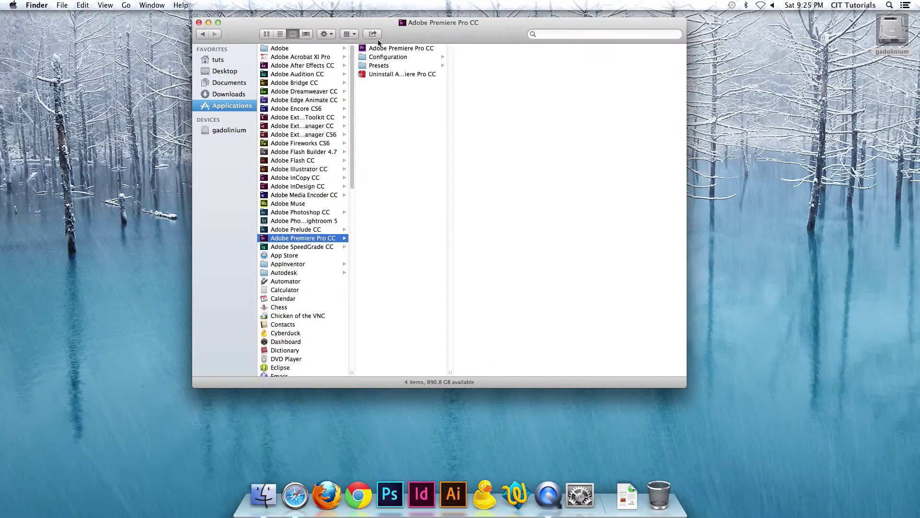
{"action": "left_click_drag", "start_coordinate": [364, 49], "coordinate": [379, 503]}
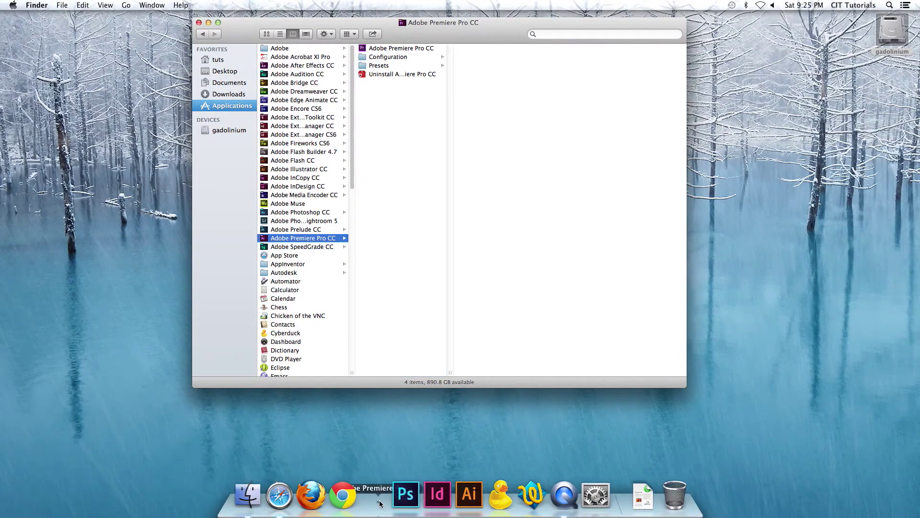
{"action": "left_click", "coordinate": [293, 67]}
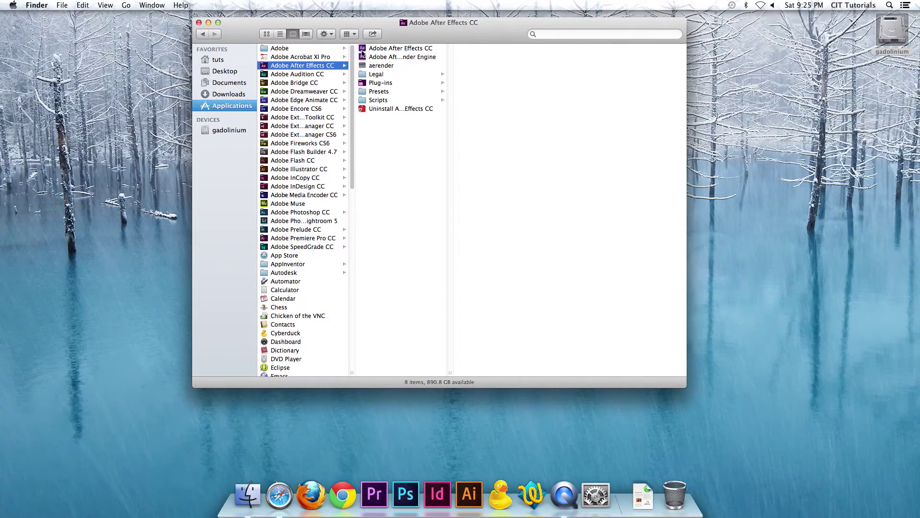
{"action": "left_click_drag", "start_coordinate": [364, 55], "coordinate": [359, 493]}
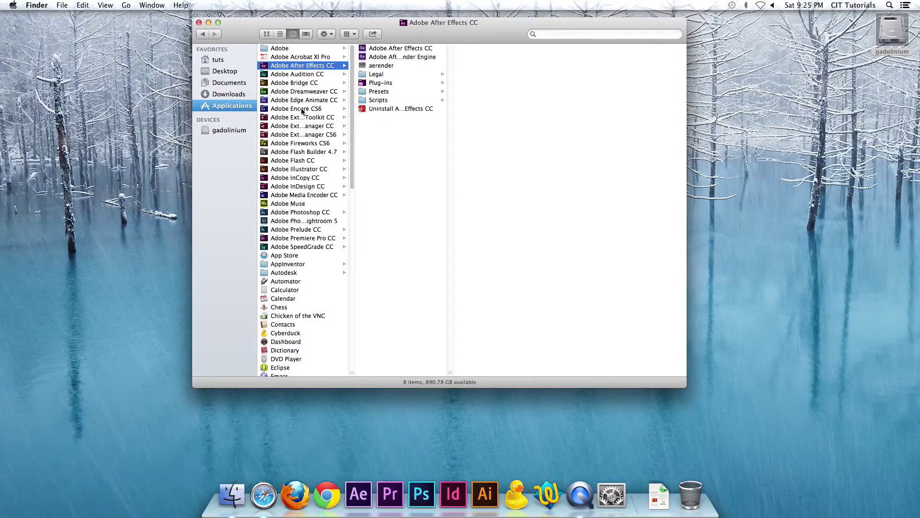
Look through Flash CC, Lightroom 5, Encore CS6, Media Encoder CC and Chicken of the VNC as further Dock candidates.
{"action": "left_click", "coordinate": [303, 162]}
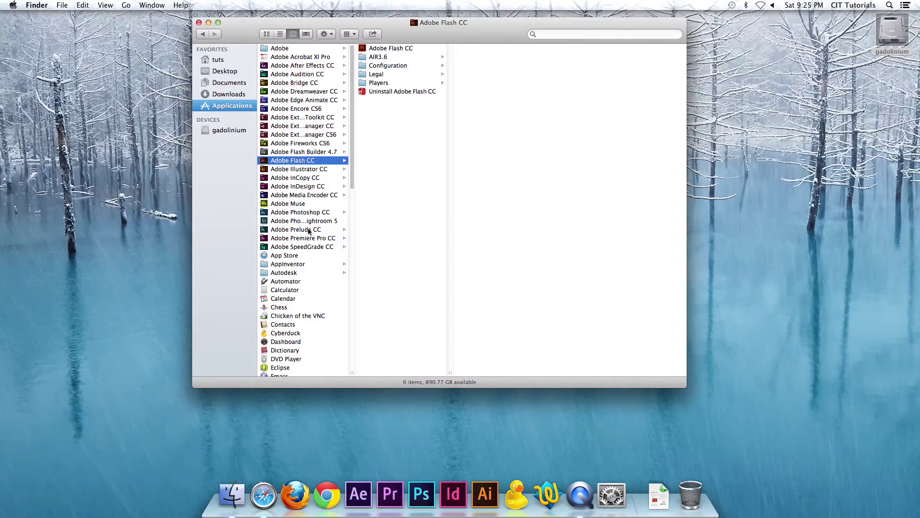
{"action": "left_click", "coordinate": [311, 221]}
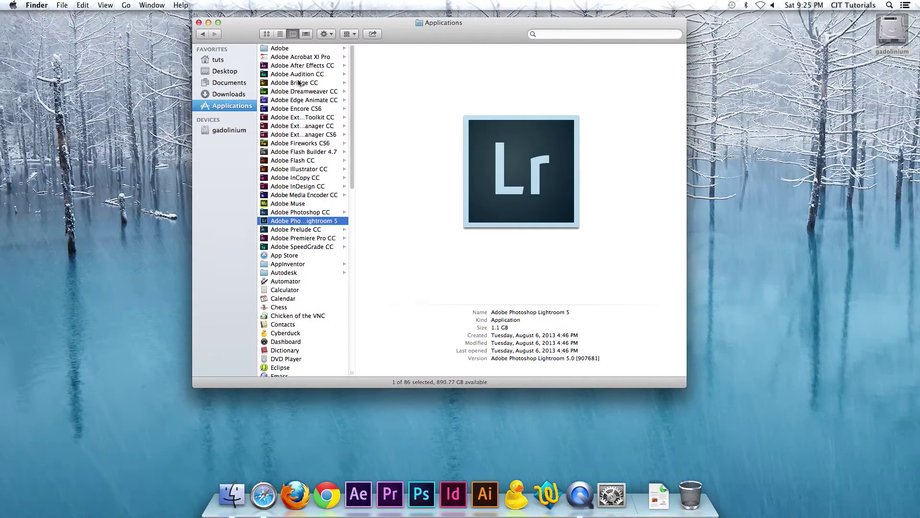
{"action": "left_click", "coordinate": [299, 109]}
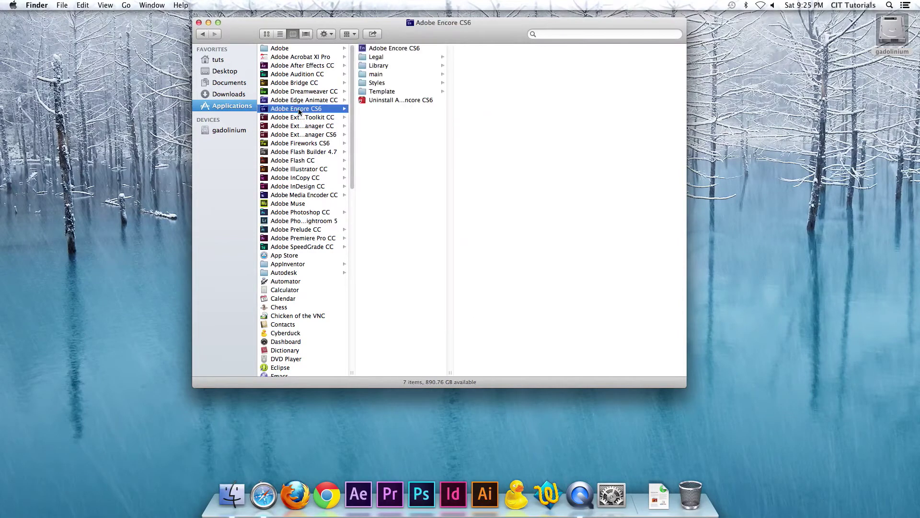
{"action": "scroll", "coordinate": [295, 113], "scroll_direction": "down", "scroll_amount": 1}
{"action": "scroll", "coordinate": [295, 113], "scroll_direction": "down", "scroll_amount": 1}
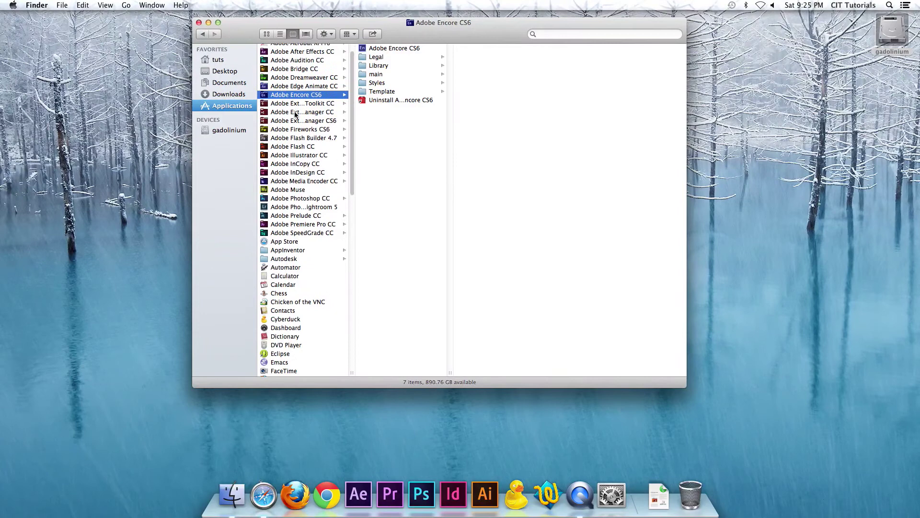
{"action": "scroll", "coordinate": [295, 113], "scroll_direction": "up", "scroll_amount": 1}
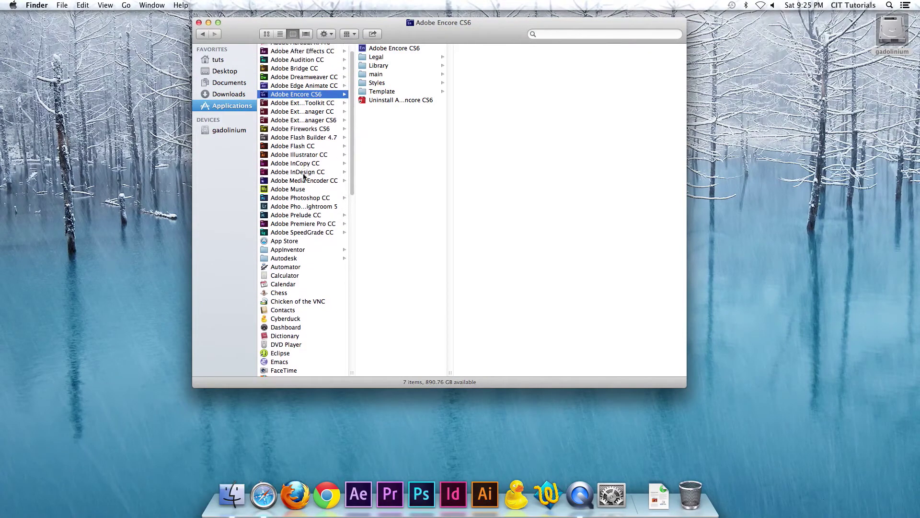
{"action": "left_click", "coordinate": [303, 180]}
{"action": "left_click", "coordinate": [366, 50]}
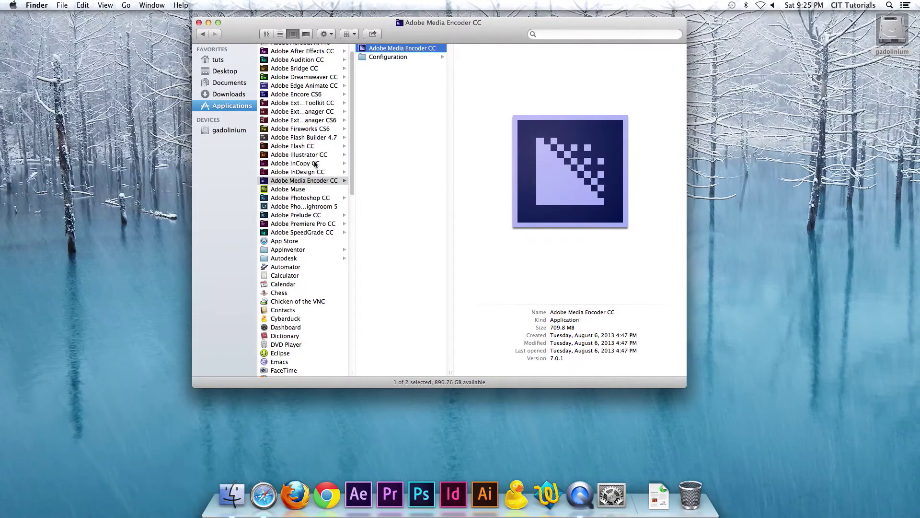
{"action": "scroll", "coordinate": [311, 166], "scroll_direction": "down", "scroll_amount": 5}
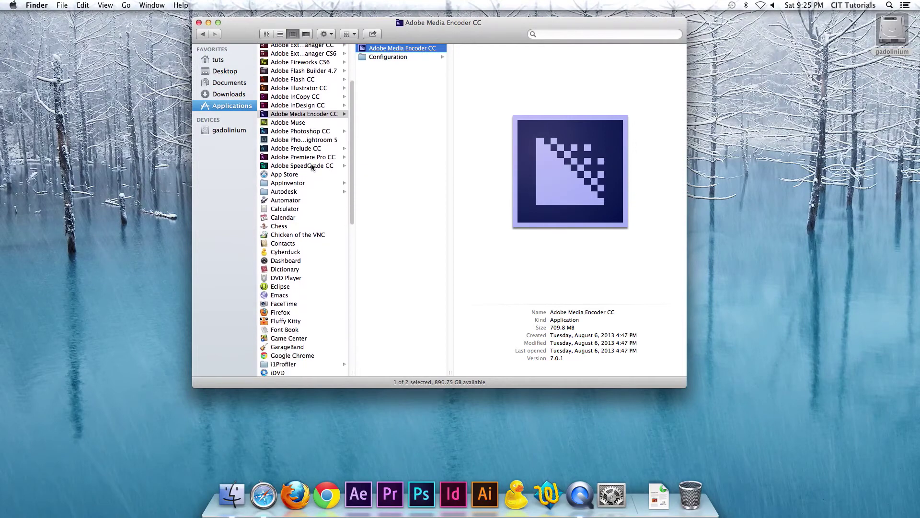
{"action": "scroll", "coordinate": [311, 165], "scroll_direction": "down", "scroll_amount": 3}
{"action": "left_click", "coordinate": [303, 189]}
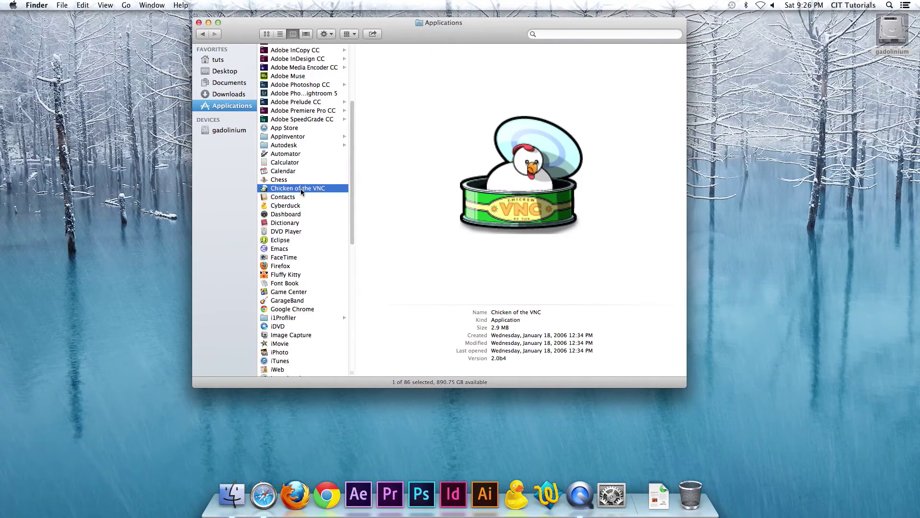
Add Microsoft Word, Excel and PowerPoint from the Microsoft Office 2011 folder to the Dock, in that order, between QuickTime Player and System Preferences.
{"action": "scroll", "coordinate": [297, 222], "scroll_direction": "down", "scroll_amount": 5}
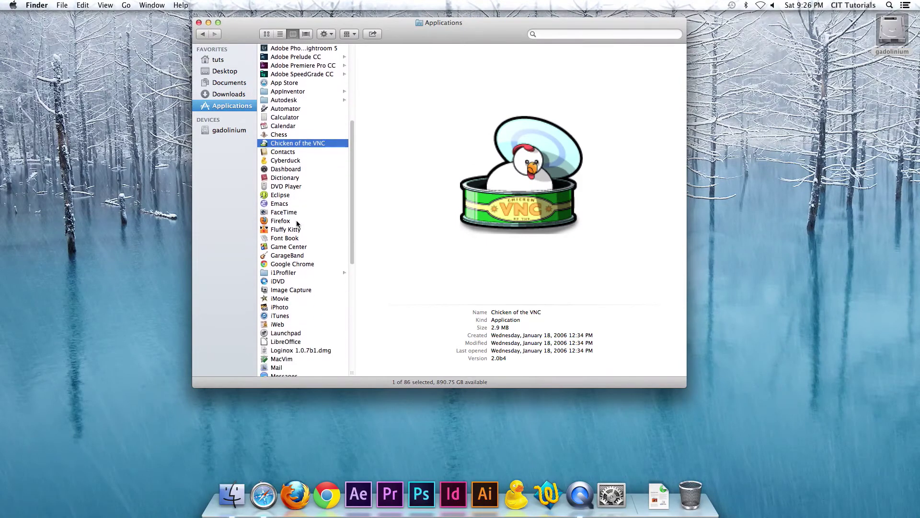
{"action": "scroll", "coordinate": [296, 223], "scroll_direction": "down", "scroll_amount": 10}
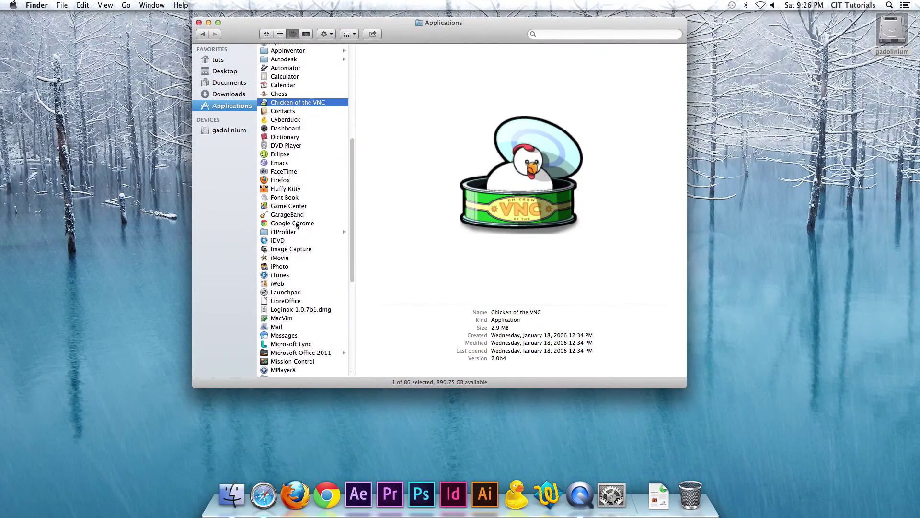
{"action": "scroll", "coordinate": [295, 221], "scroll_direction": "down", "scroll_amount": 3}
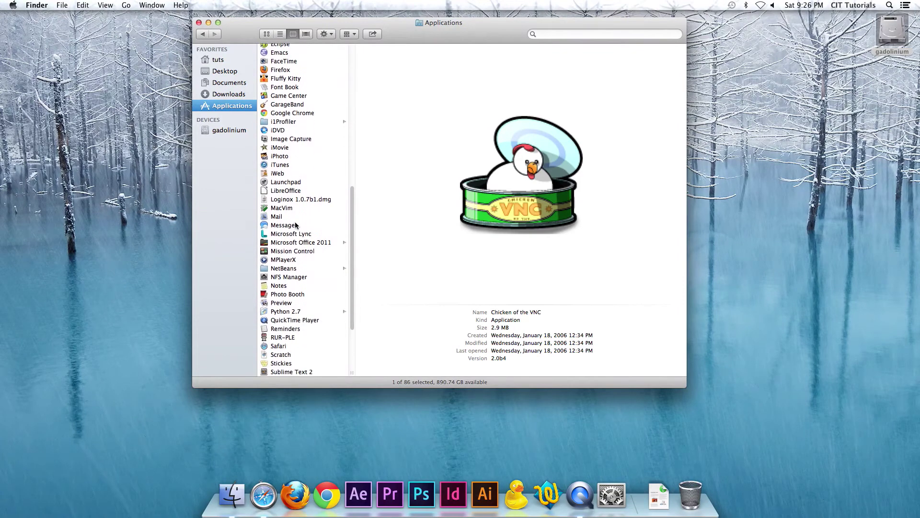
{"action": "left_click", "coordinate": [271, 244]}
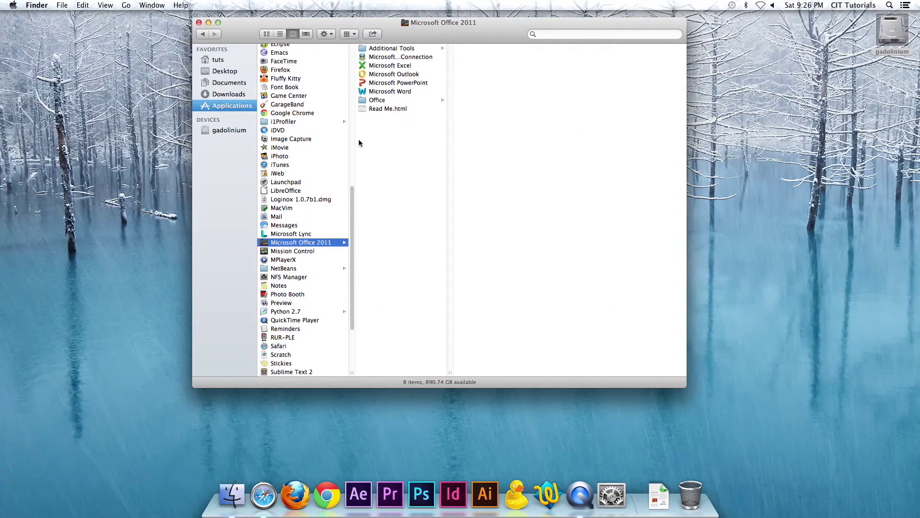
{"action": "left_click_drag", "start_coordinate": [362, 91], "coordinate": [594, 503]}
{"action": "left_click_drag", "start_coordinate": [372, 83], "coordinate": [611, 495]}
{"action": "left_click_drag", "start_coordinate": [365, 67], "coordinate": [606, 505]}
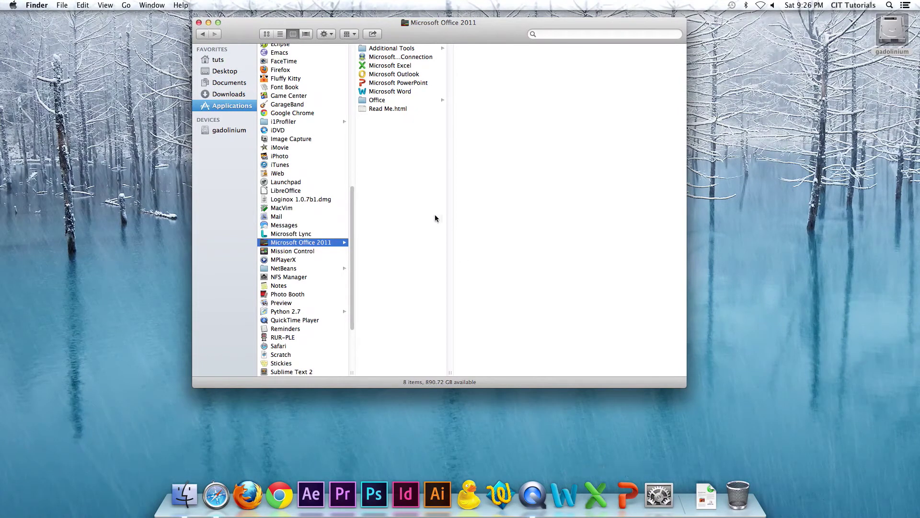
Add Terminal from the Utilities folder to the Dock, between PowerPoint and System Preferences.
{"action": "scroll", "coordinate": [316, 266], "scroll_direction": "down", "scroll_amount": 5}
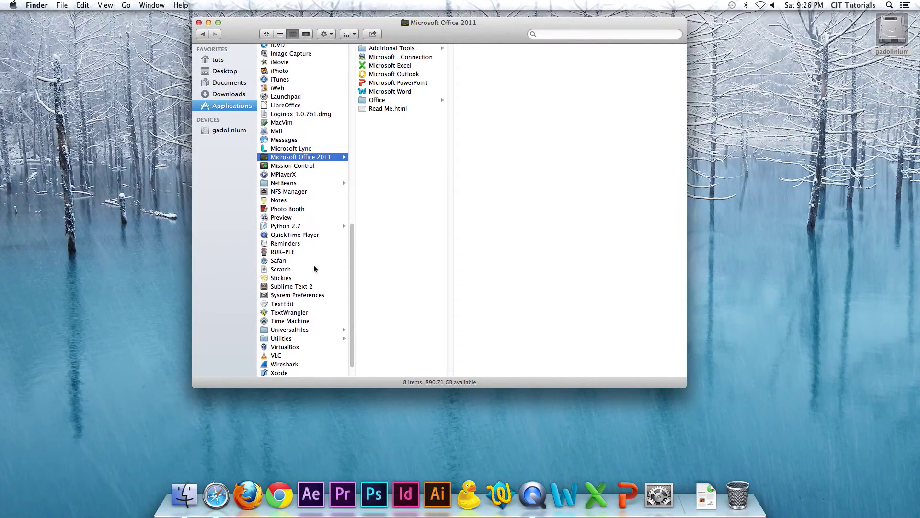
{"action": "left_click", "coordinate": [273, 339]}
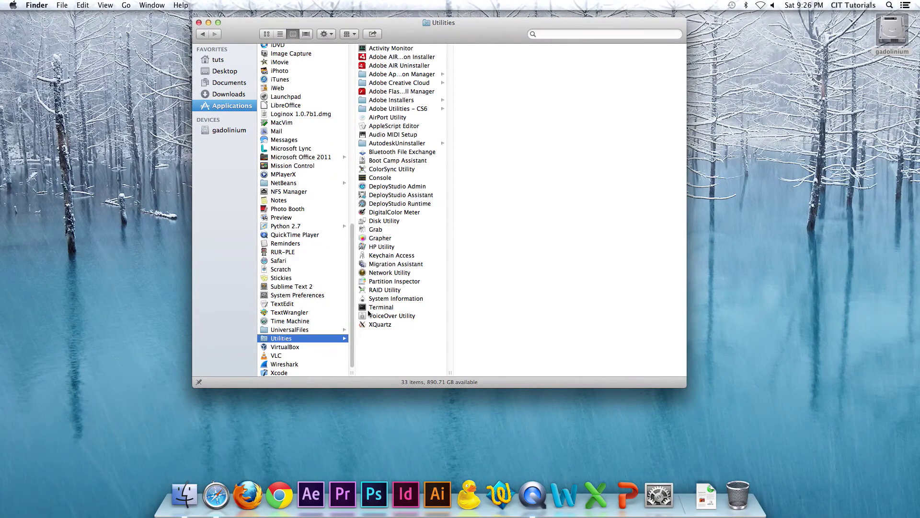
{"action": "left_click_drag", "start_coordinate": [364, 310], "coordinate": [645, 499]}
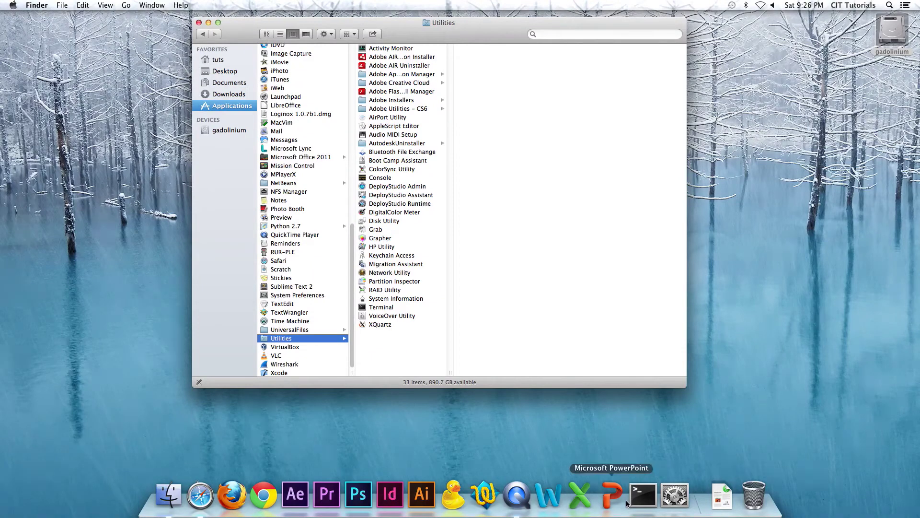
Launch Terminal from the Dock, move its window over the Finder window and enlarge it to about 97×35.
{"action": "left_click", "coordinate": [638, 501]}
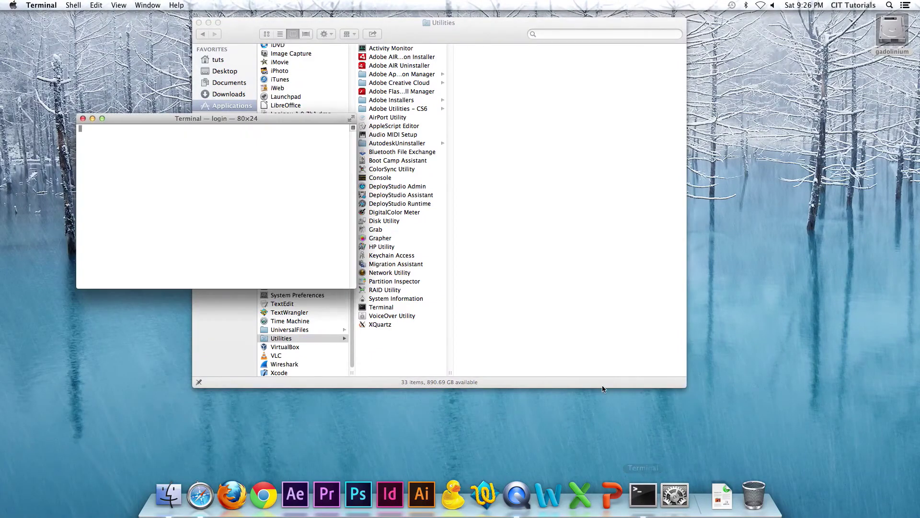
{"action": "left_click_drag", "start_coordinate": [292, 125], "coordinate": [504, 89]}
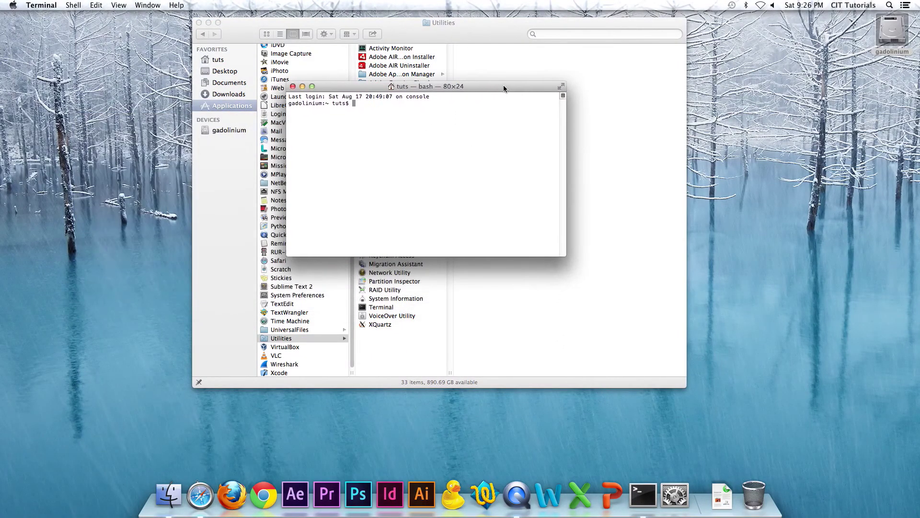
{"action": "left_click_drag", "start_coordinate": [566, 257], "coordinate": [625, 331]}
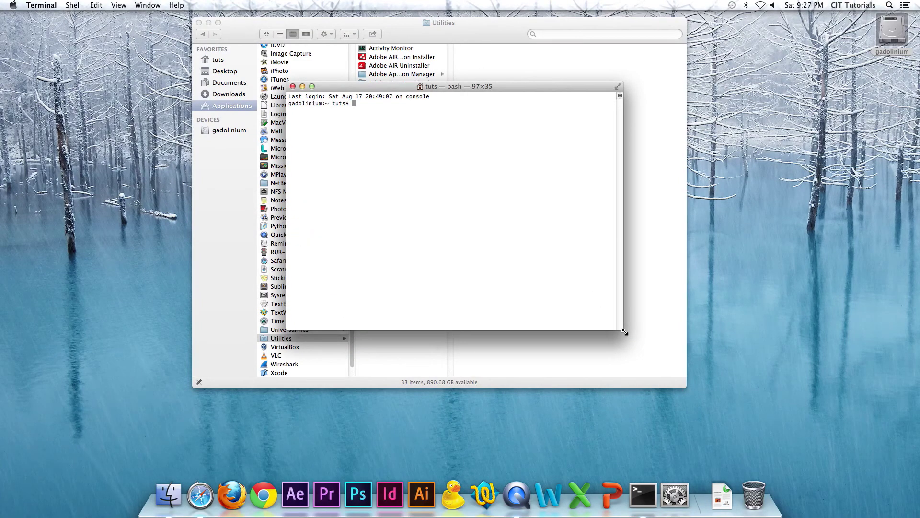
List the contents of the home folder with ls and of the applications folder with ls /Applications/, and close the Terminal window.
{"action": "type", "text": "ls"}
{"action": "key", "text": "Return"}
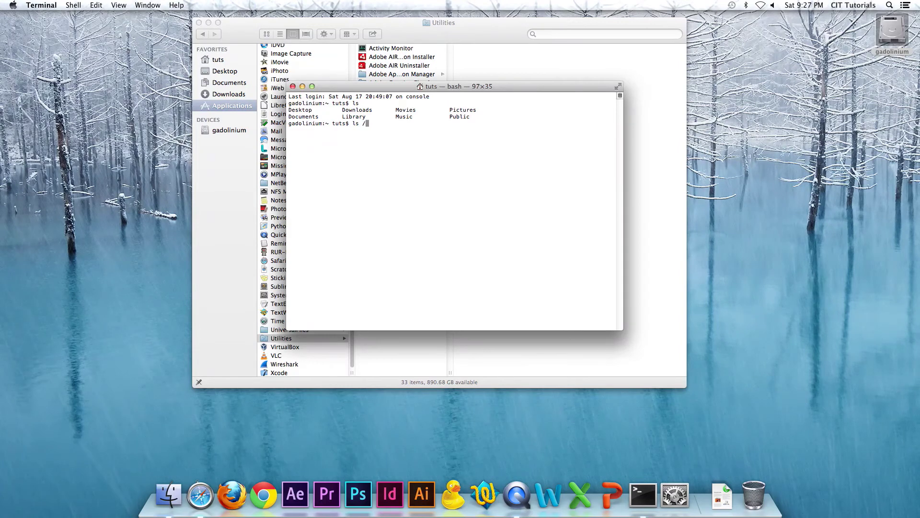
{"action": "type", "text": "ls /Ap"}
{"action": "key", "text": "Tab"}
{"action": "key", "text": "Return"}
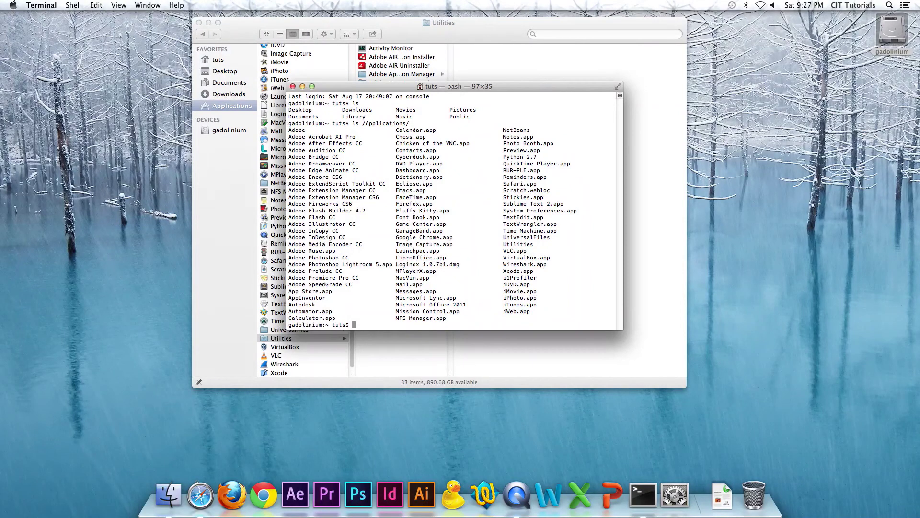
{"action": "left_click", "coordinate": [293, 86]}
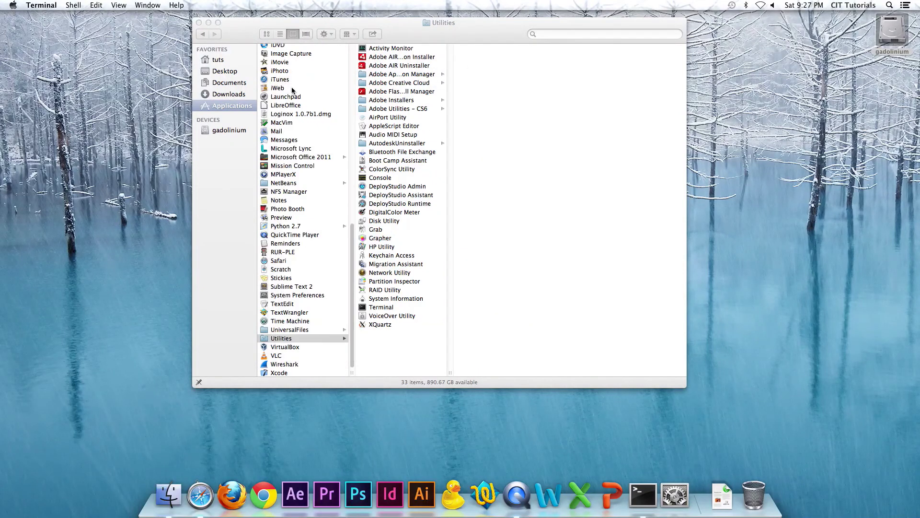